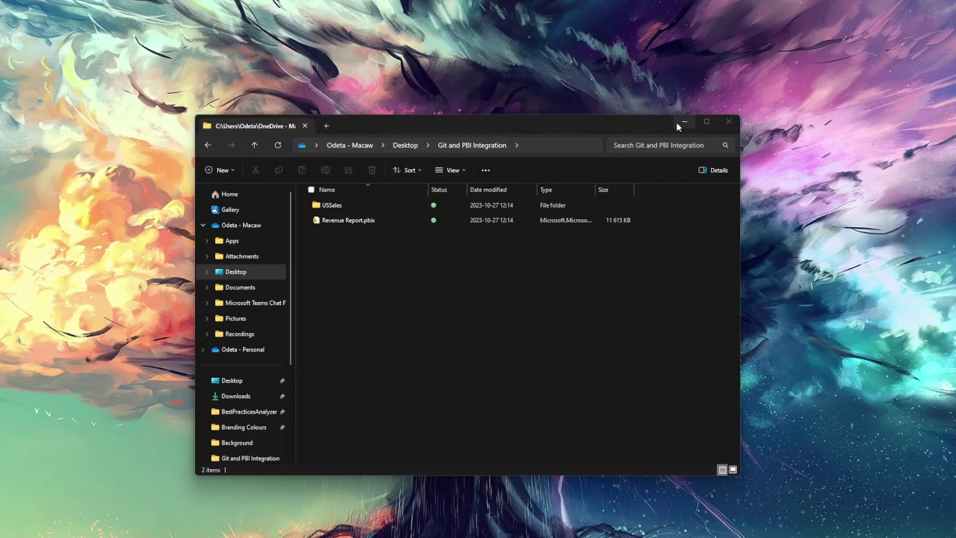
Step: Open Revenue Report.pbix from File Explorer in Power BI Desktop
double_click(353, 220)
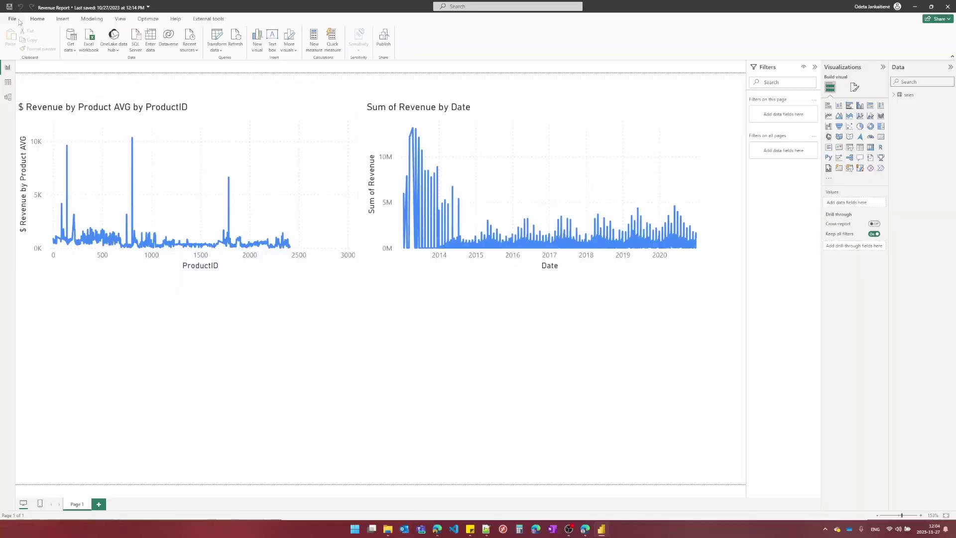
Step: Save the report as a .pbip project in the Git and PBI Integration folder, then close Power BI Desktop
click(19, 18)
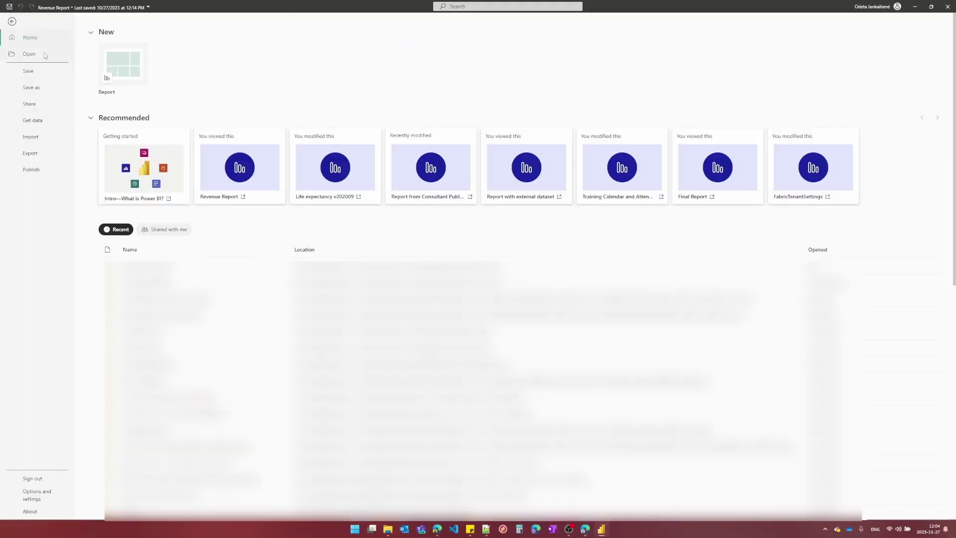
click(30, 90)
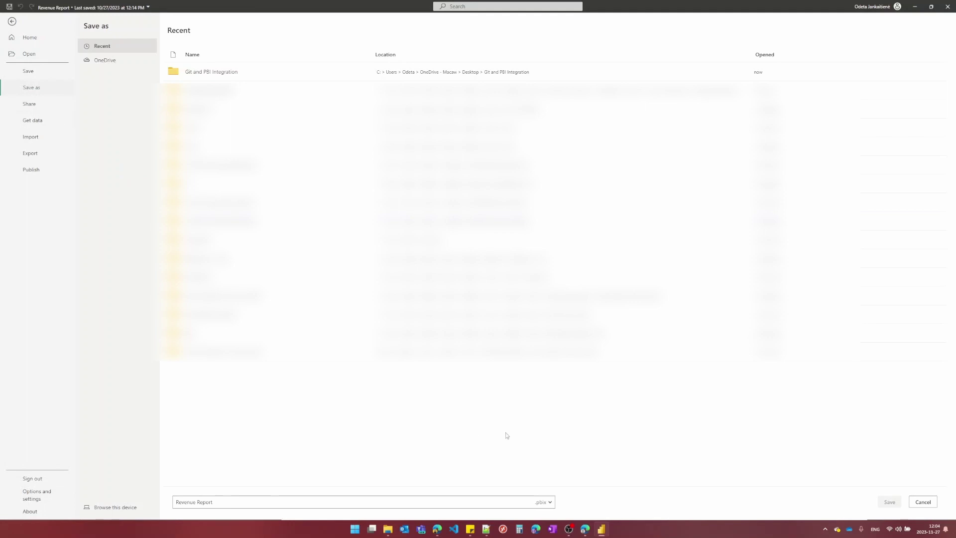
click(545, 502)
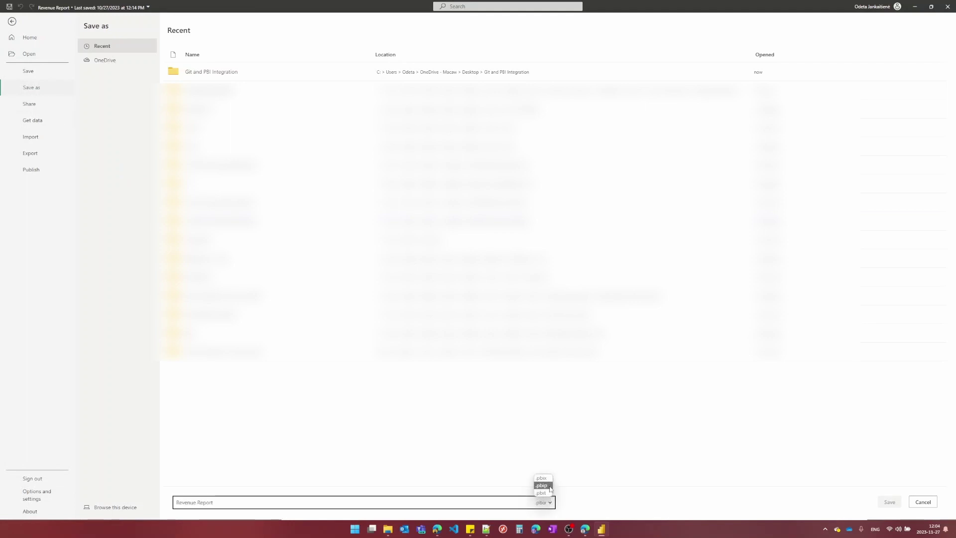
click(543, 485)
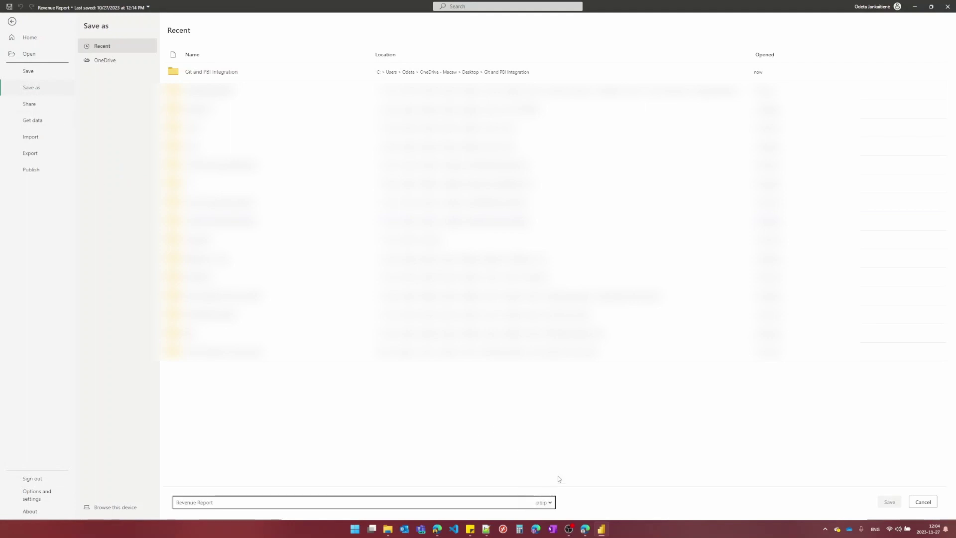
click(294, 72)
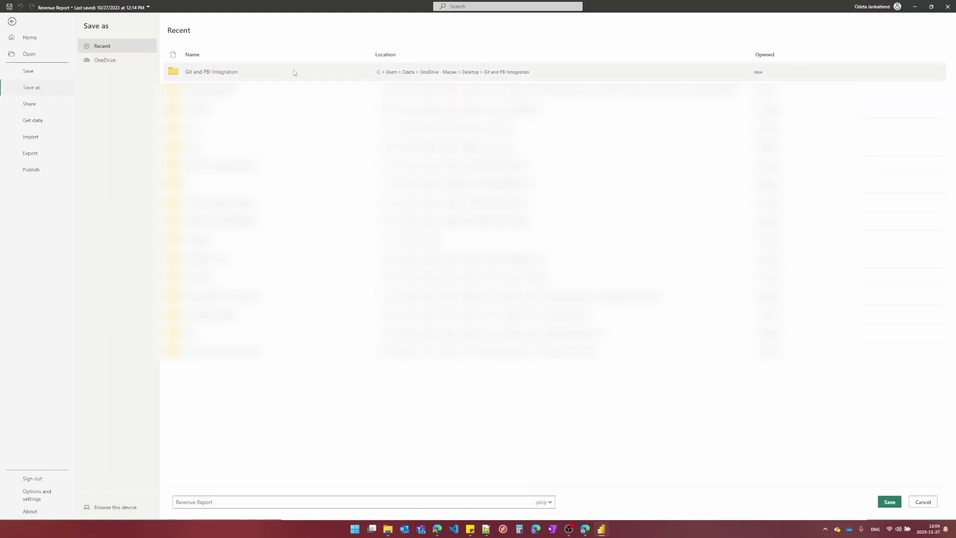
click(890, 502)
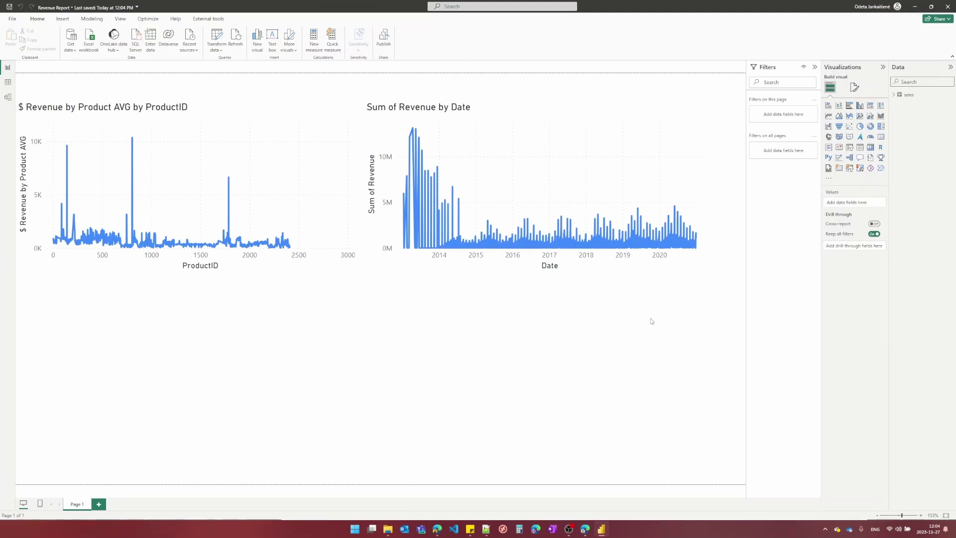
click(948, 6)
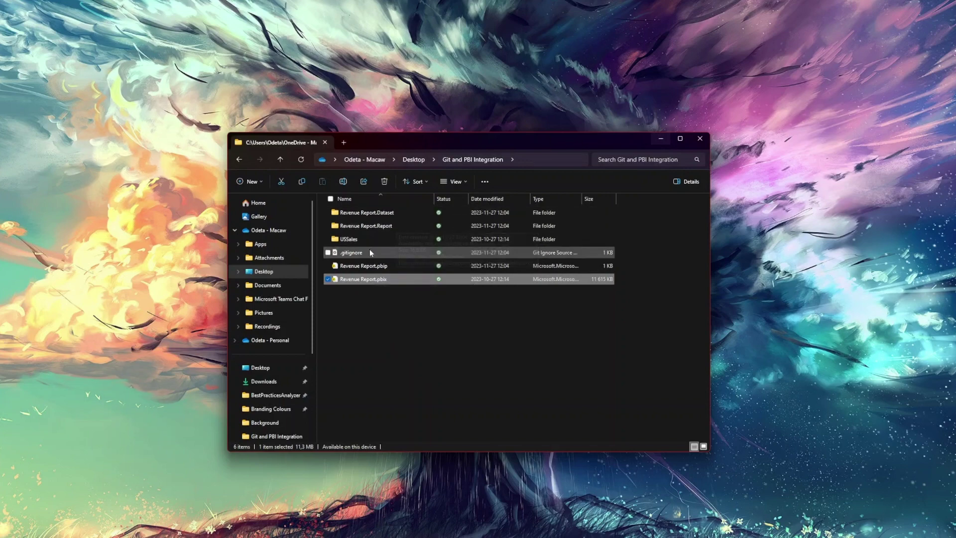
click(416, 267)
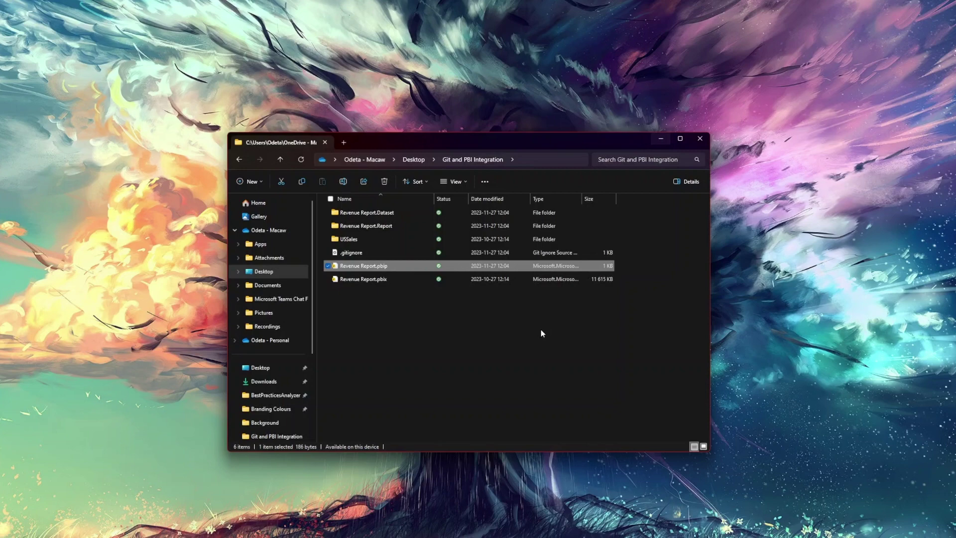
click(384, 279)
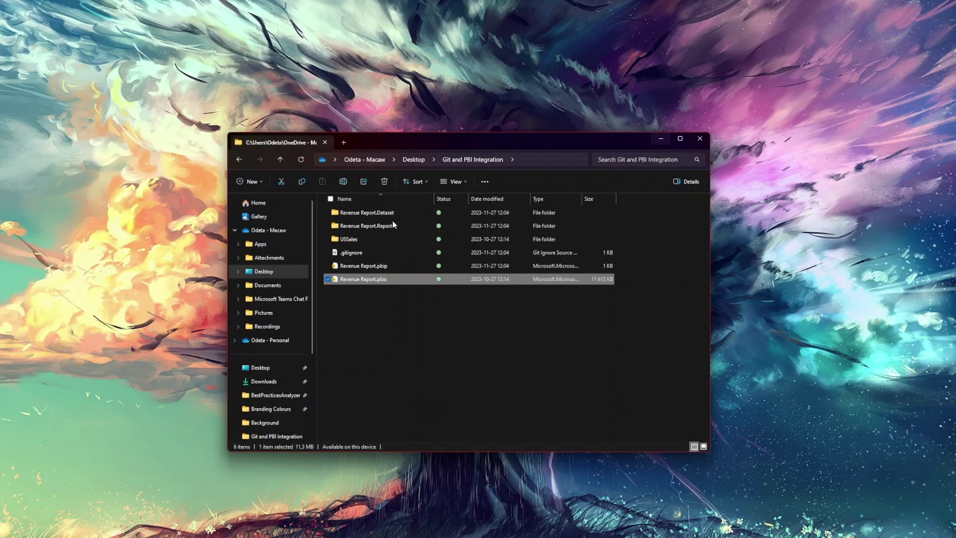
Step: Open the Desktop's Git and PBI Integration folder in Visual Studio Code
mouse_move(393, 225)
right_click(364, 281)
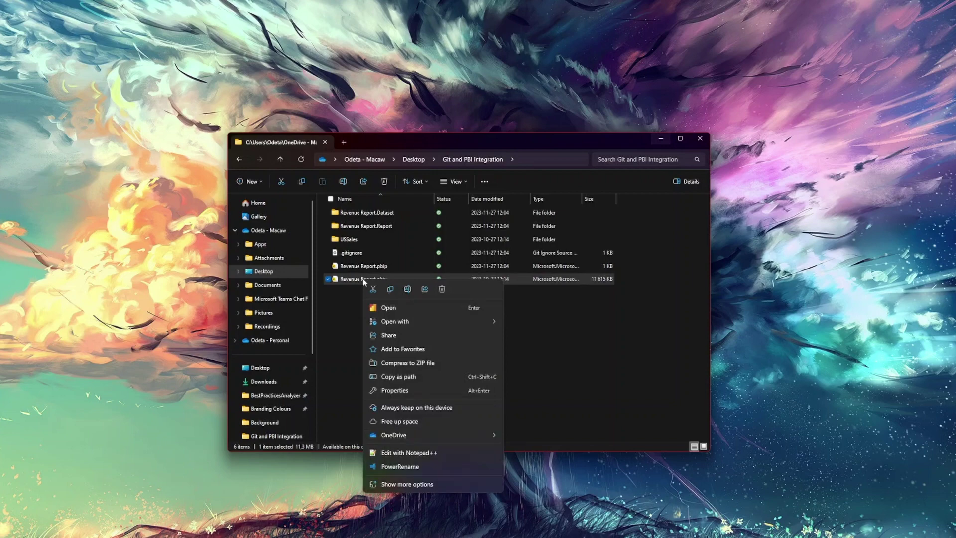
click(609, 341)
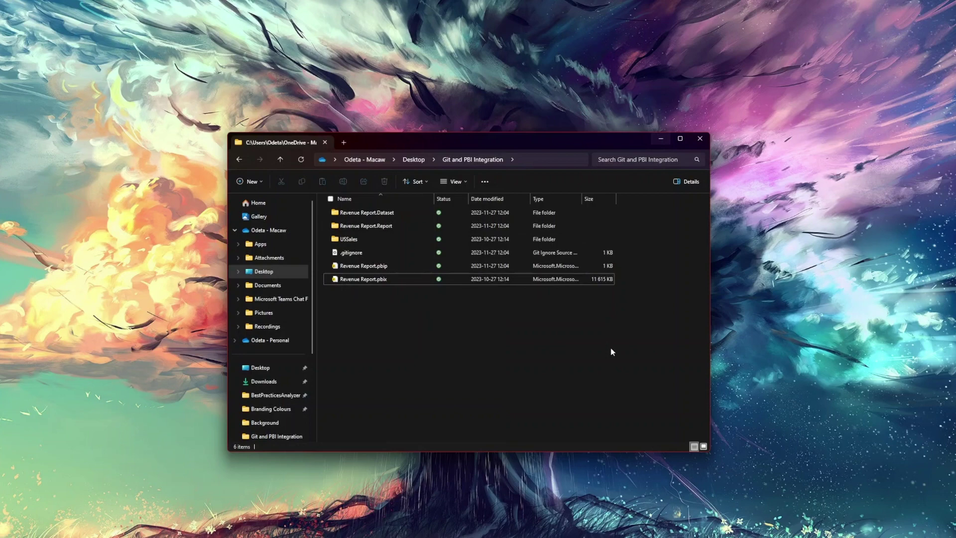
click(411, 162)
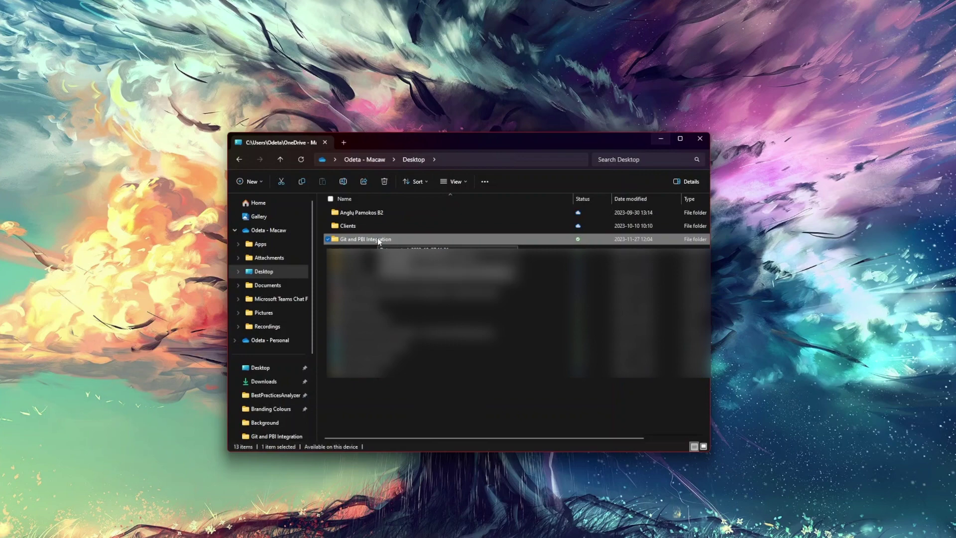
right_click(378, 238)
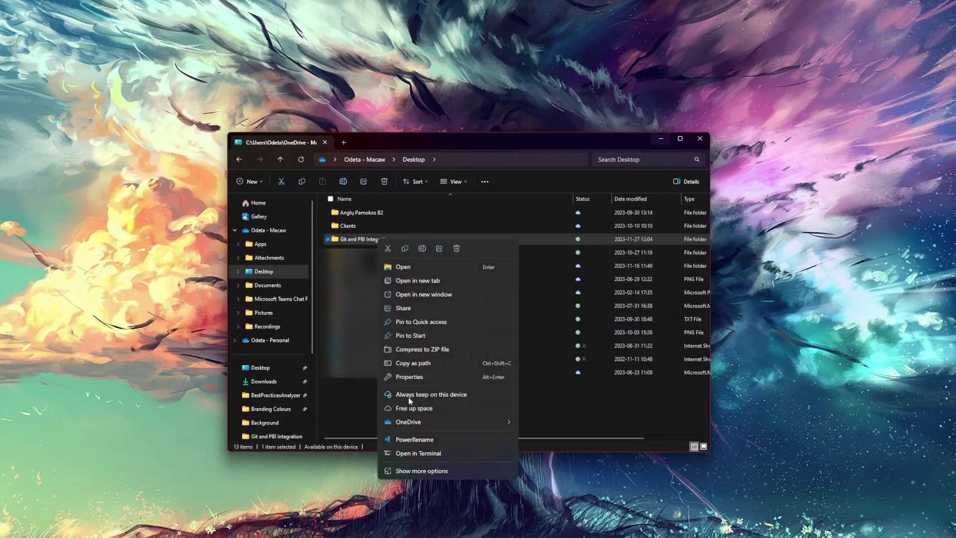
click(415, 472)
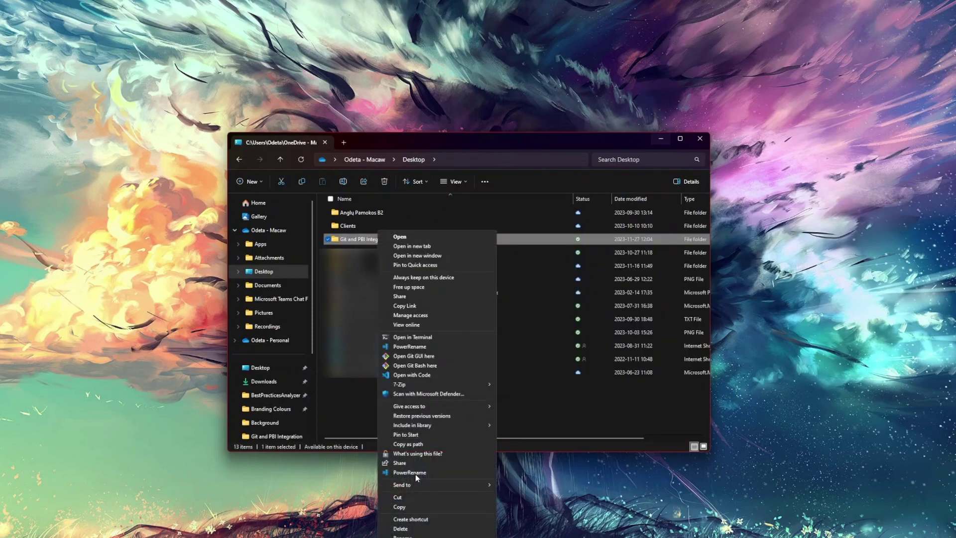
click(431, 376)
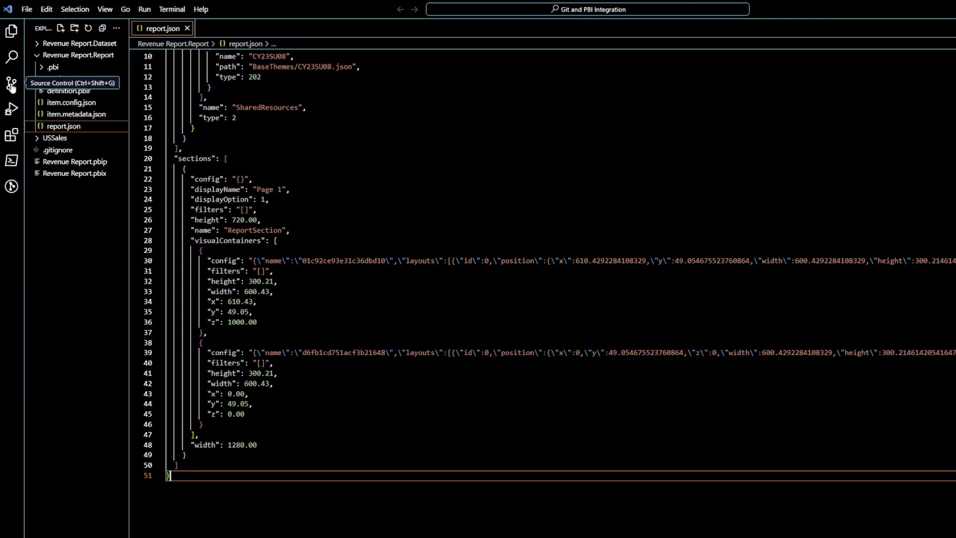
Step: Show the Source Control view, which reports the folder has no Git repository
click(12, 87)
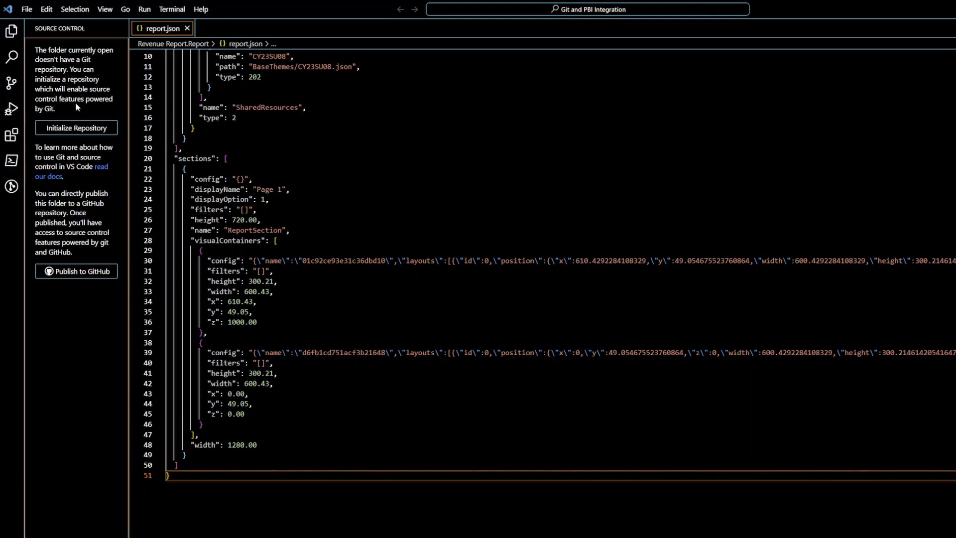
Step: Initialize a Git repository and commit all 15 files as 'Uploading files for the first time'
click(76, 131)
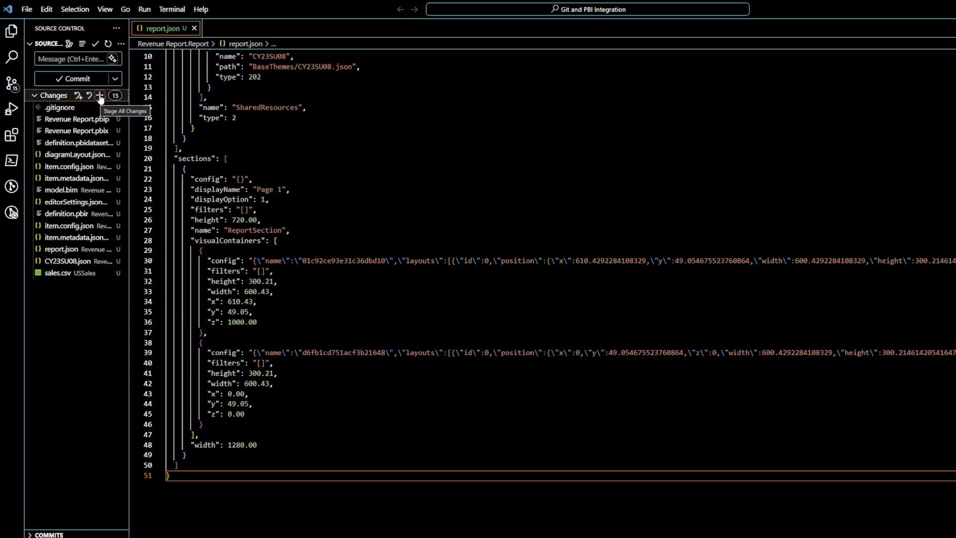
click(100, 95)
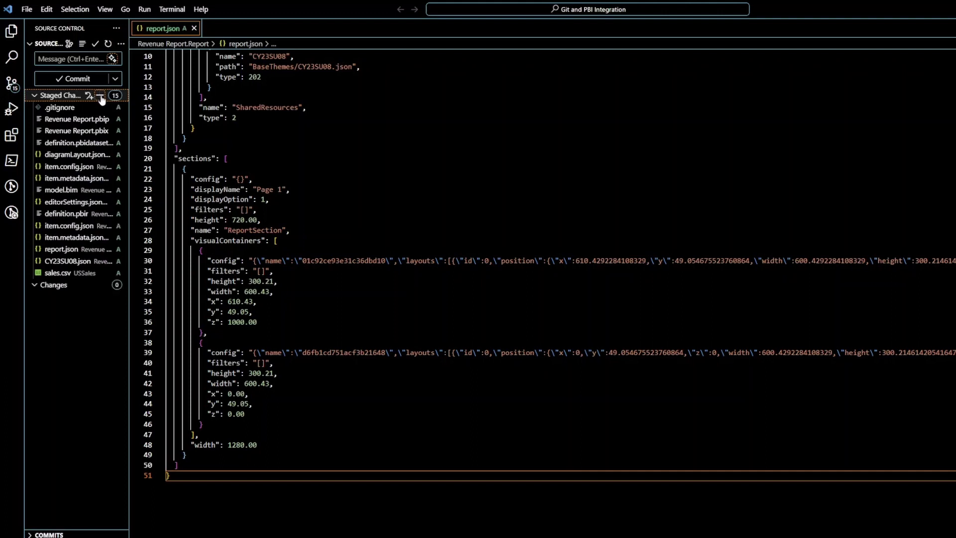
click(77, 60)
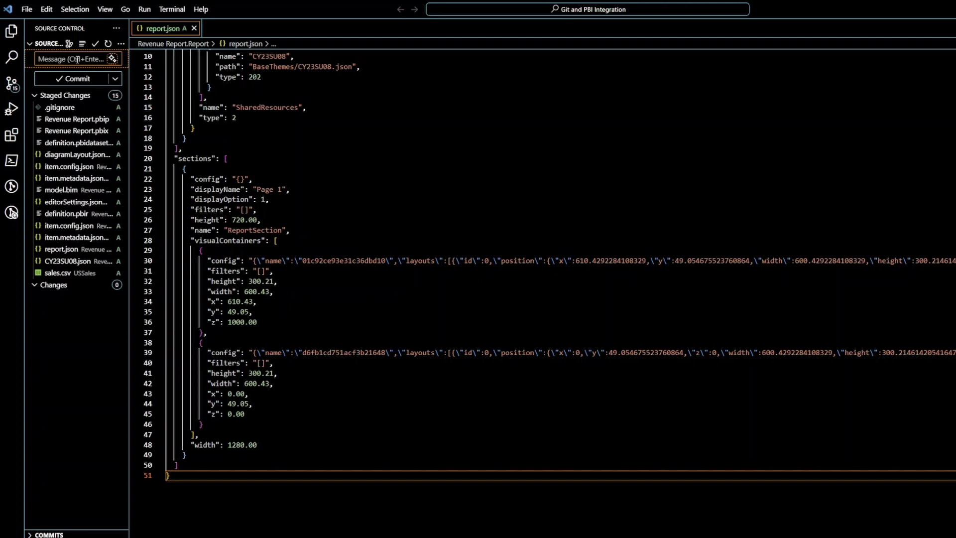
text(Uploading files for the fi)
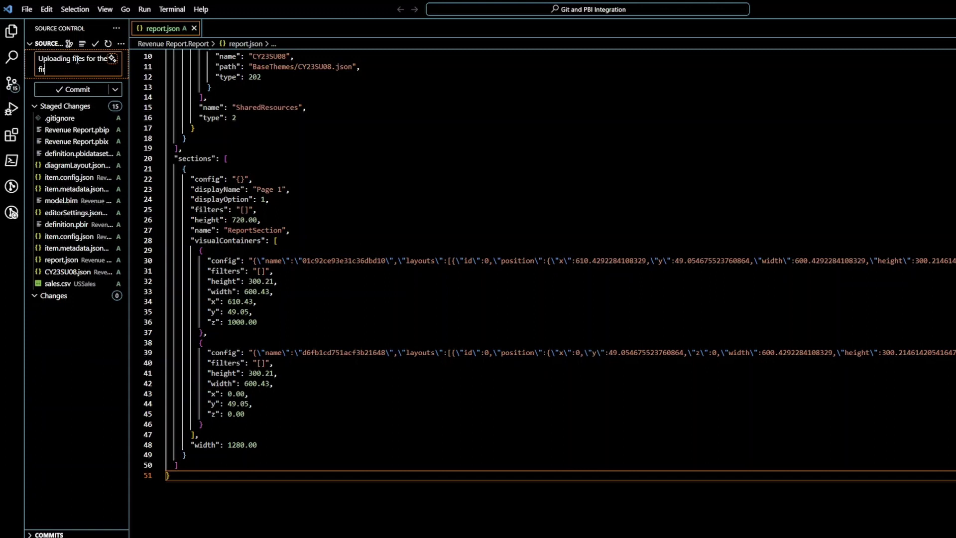
text(rst time)
click(55, 91)
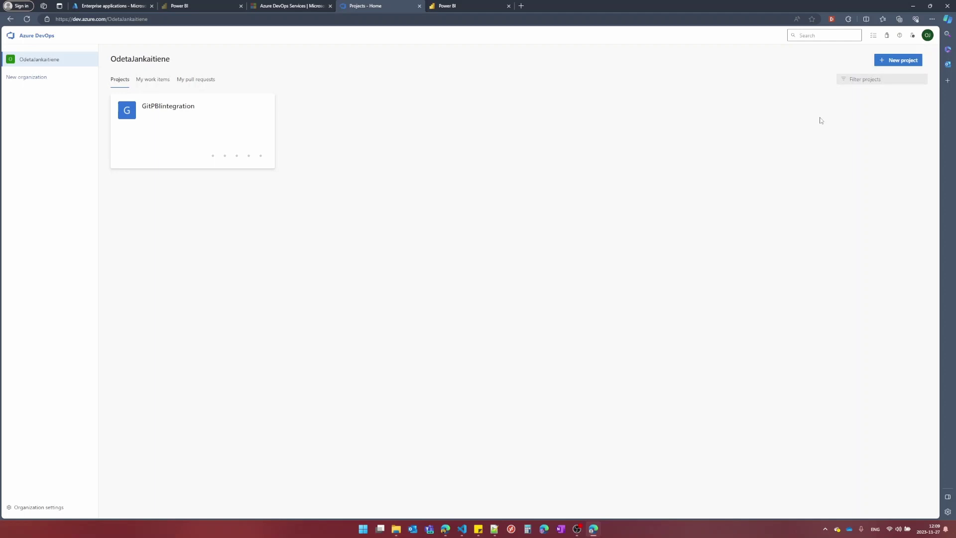
Step: Create the private project 'Revenue Report Version Control' using Git and the Basic process
click(908, 61)
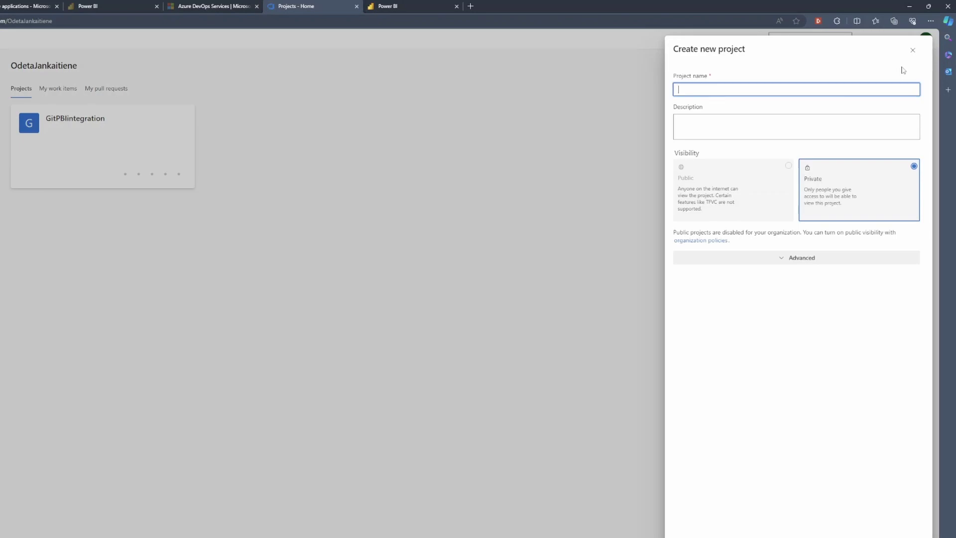
text(P)
text(evenue Re)
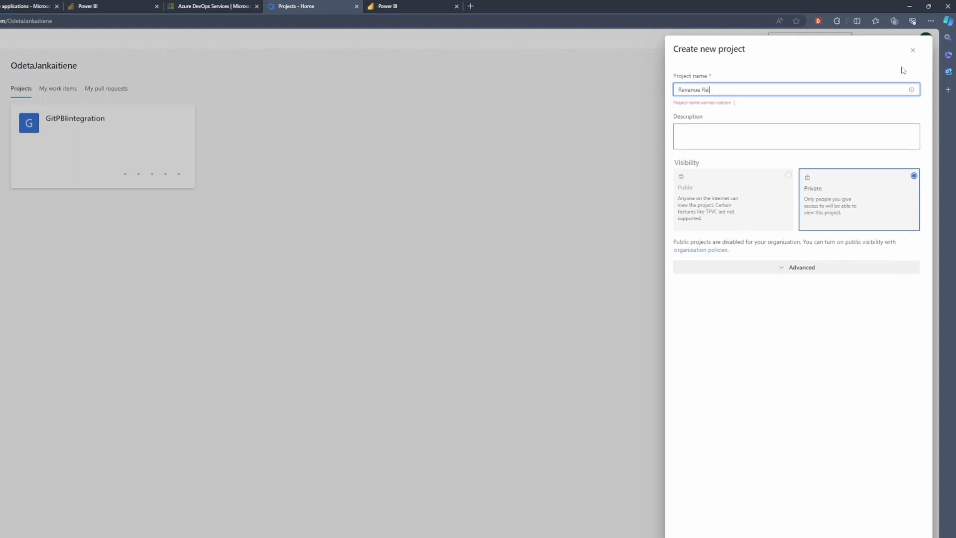
text(port )
text(I)
text(Version C)
text(ontrol)
click(803, 259)
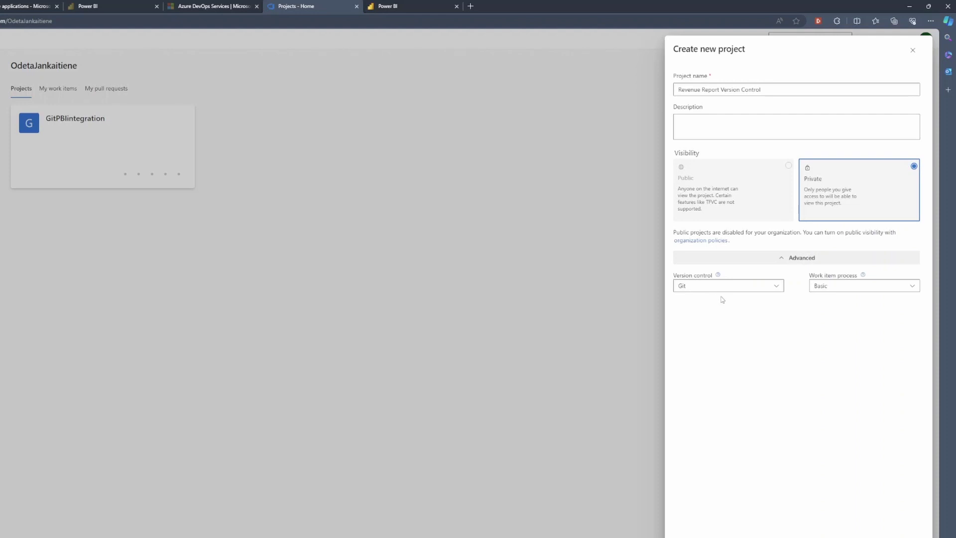
click(845, 291)
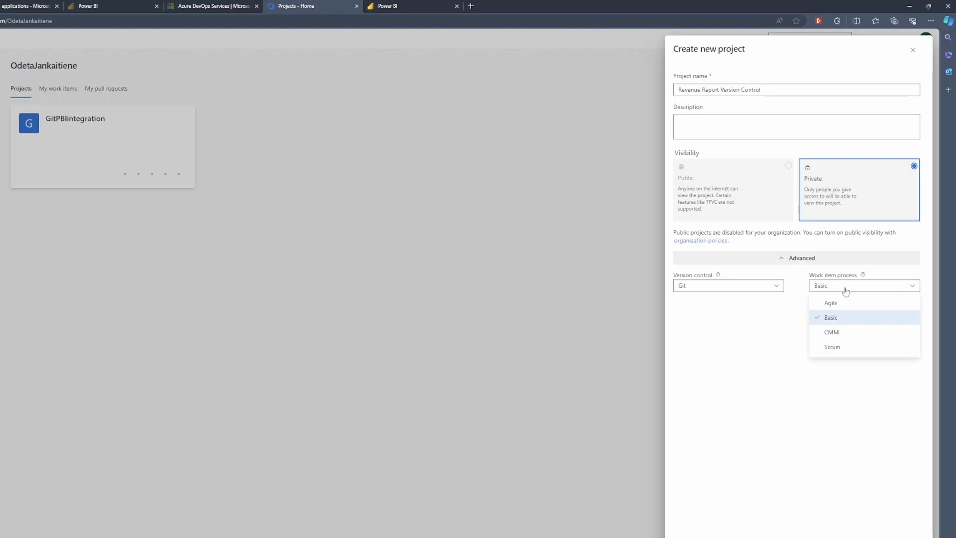
click(775, 418)
click(910, 537)
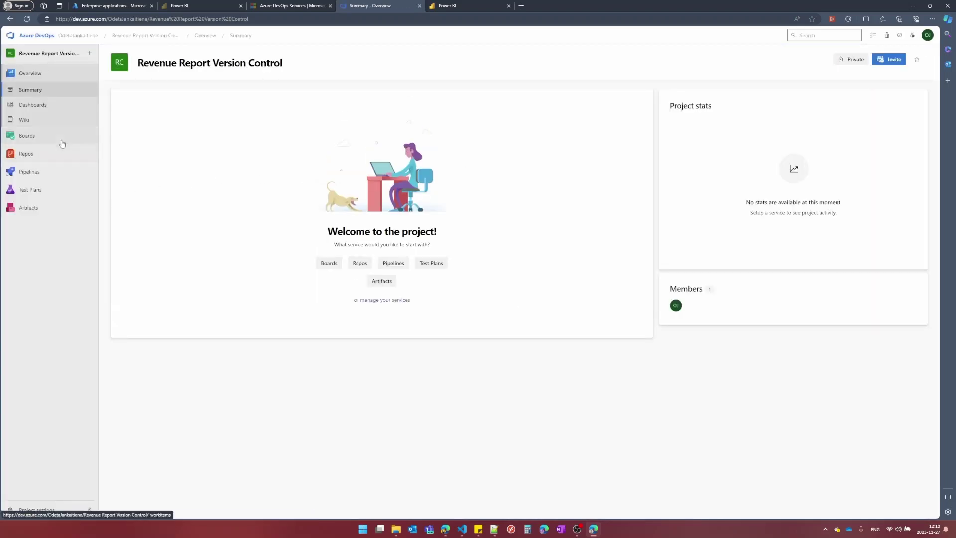
Step: Open the empty repository under Repos and copy its HTTPS clone URL
click(44, 160)
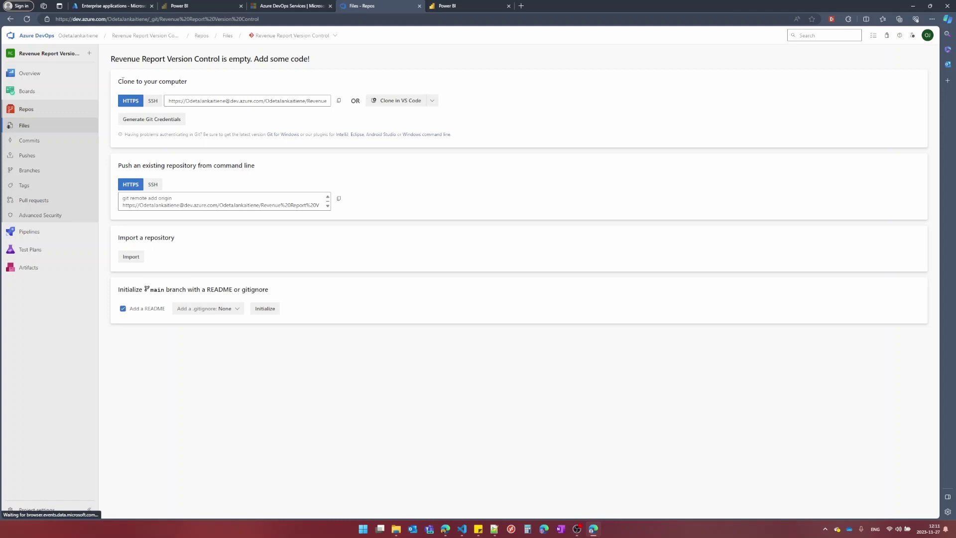
click(339, 101)
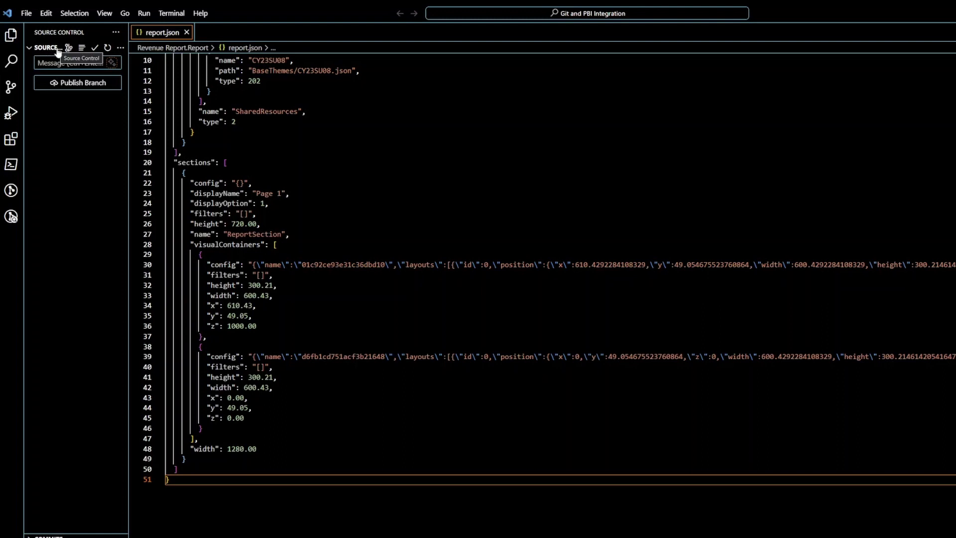
Step: Open the Source Control more-actions menu to reach the Remote options
click(120, 48)
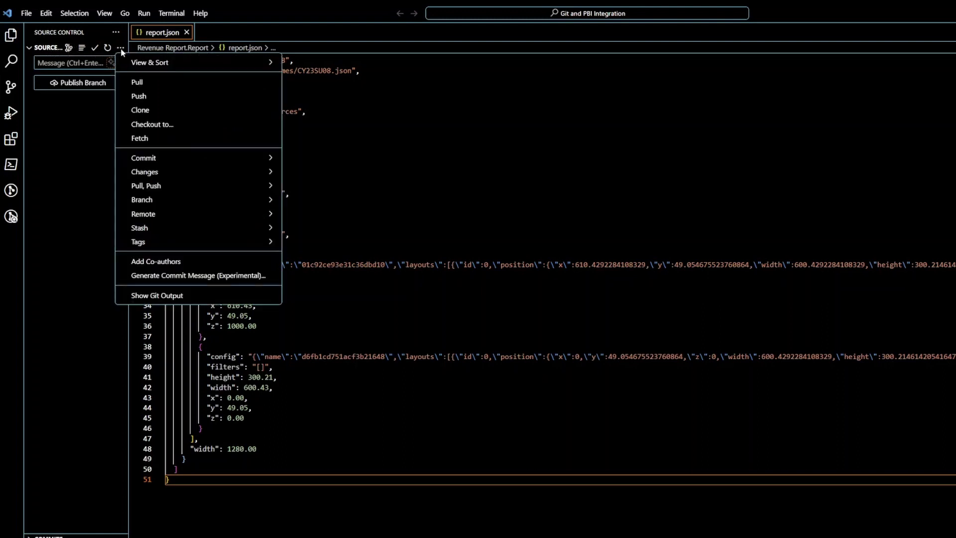
Step: Add the copied Azure DevOps repository URL as a Git remote named RevenueReportRepo
mouse_move(178, 213)
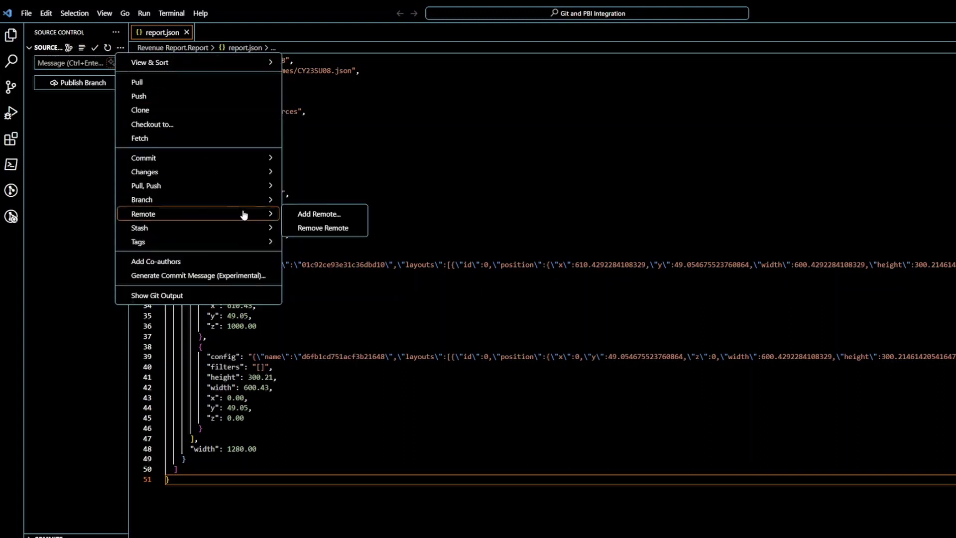
click(338, 213)
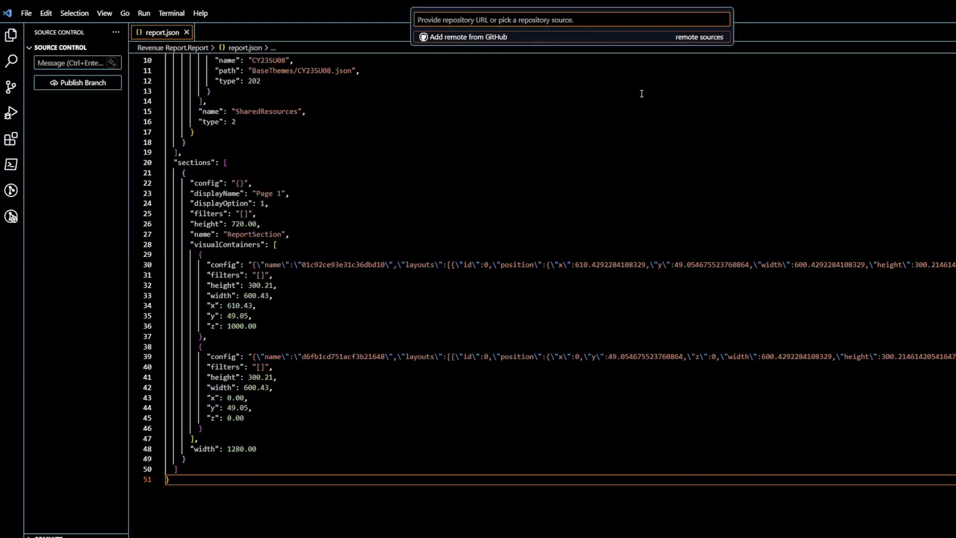
key(ctrl+v)
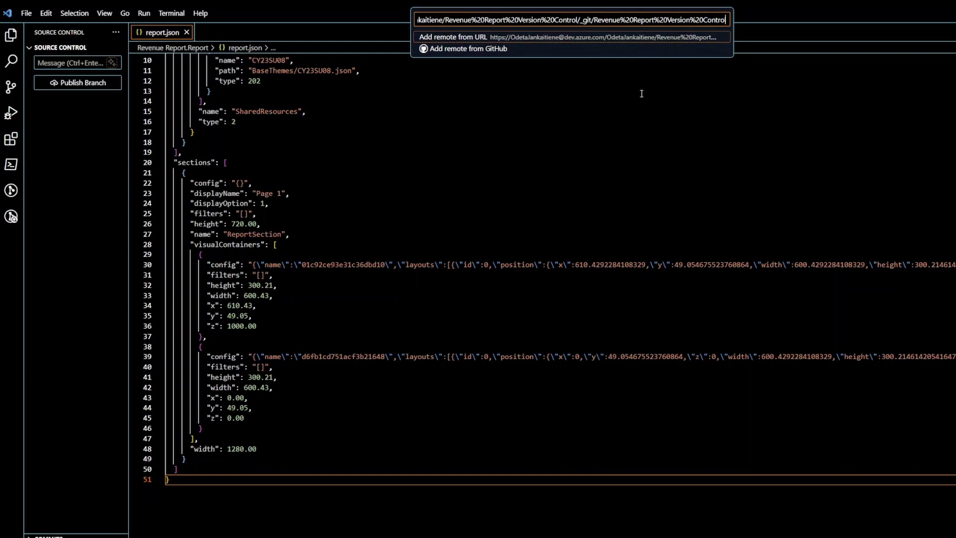
click(461, 38)
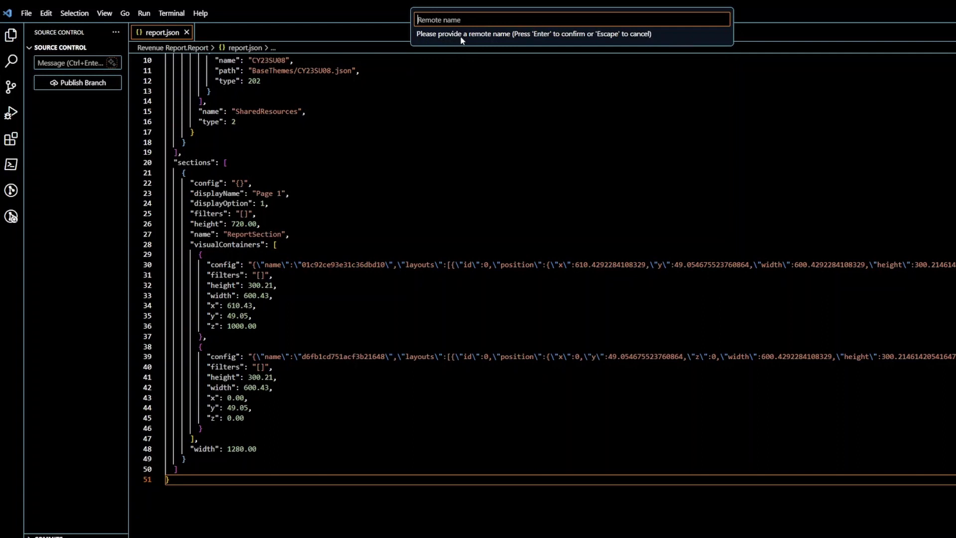
text(Revenue R)
key(BackSpace)
key(BackSpace)
text(D)
key(BackSpace)
text(ReportRepo)
key(Return)
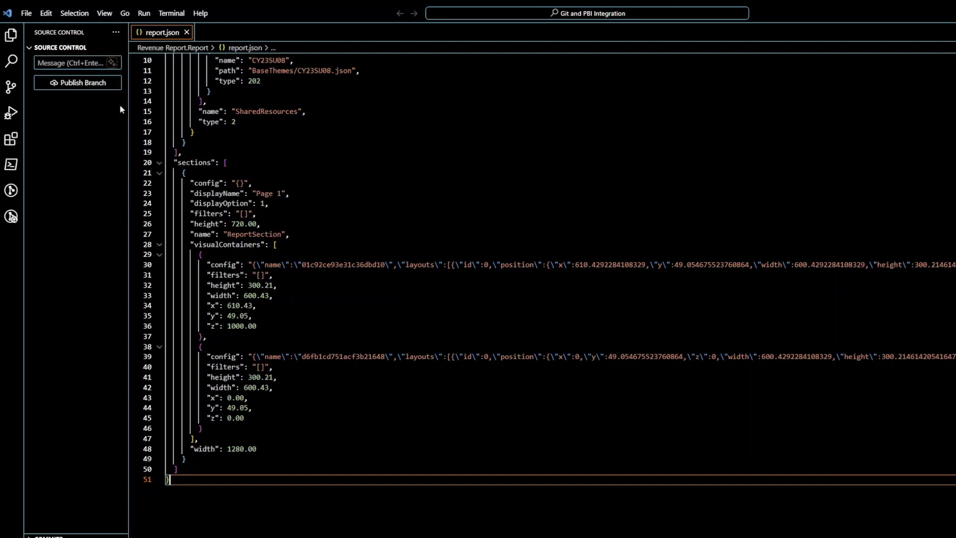
Step: Publish the main branch to Azure DevOps and return to the repository's Files page
click(92, 84)
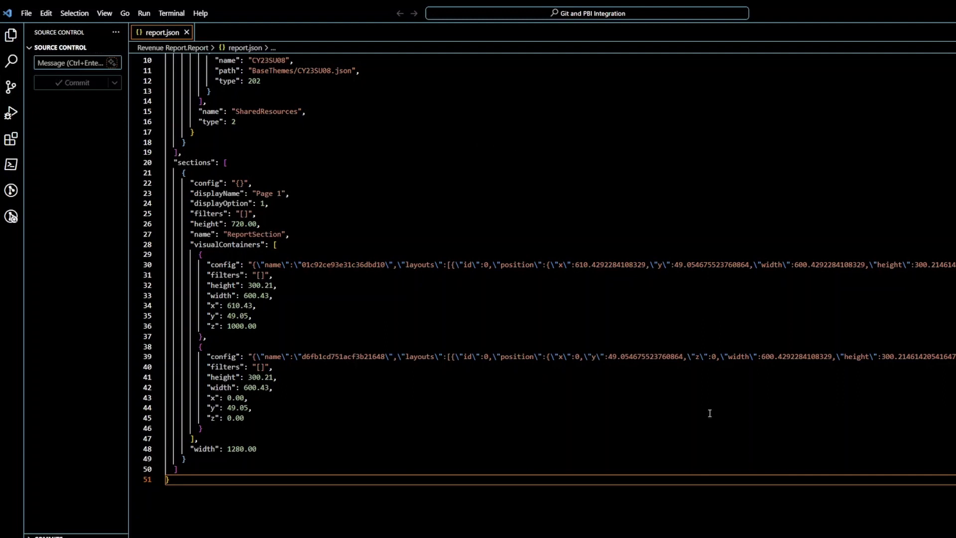
key(alt+Tab)
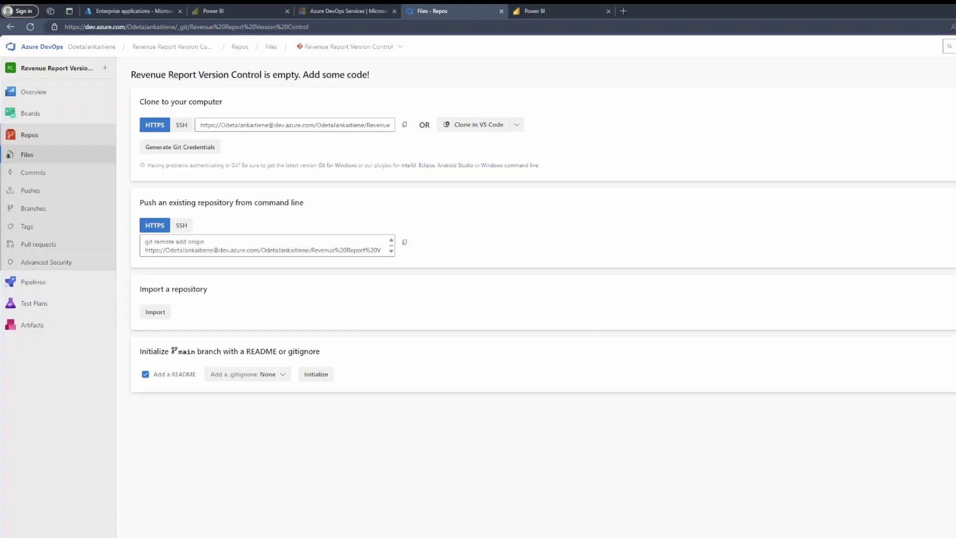
Step: Reload the Azure DevOps repository to show the pushed Revenue Report files, then go to Power BI
click(30, 27)
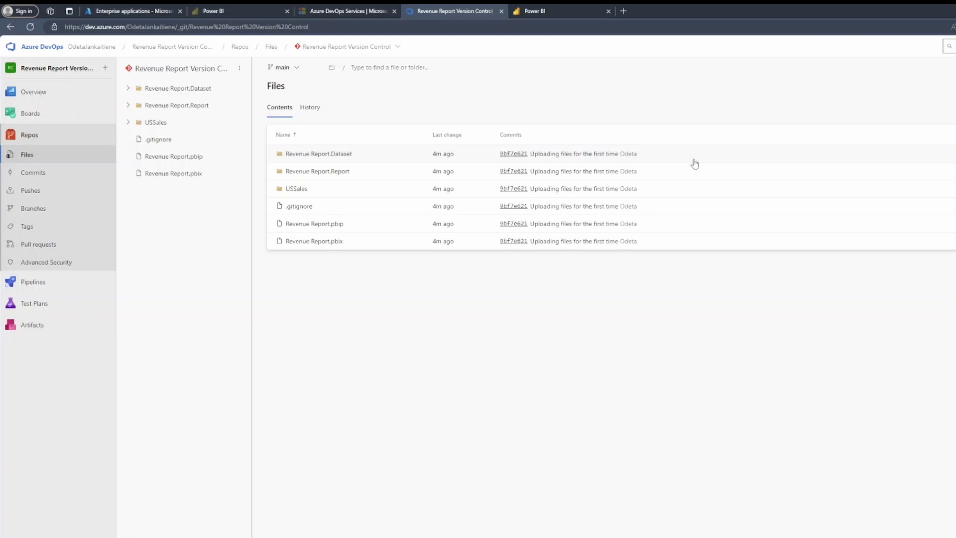
click(576, 11)
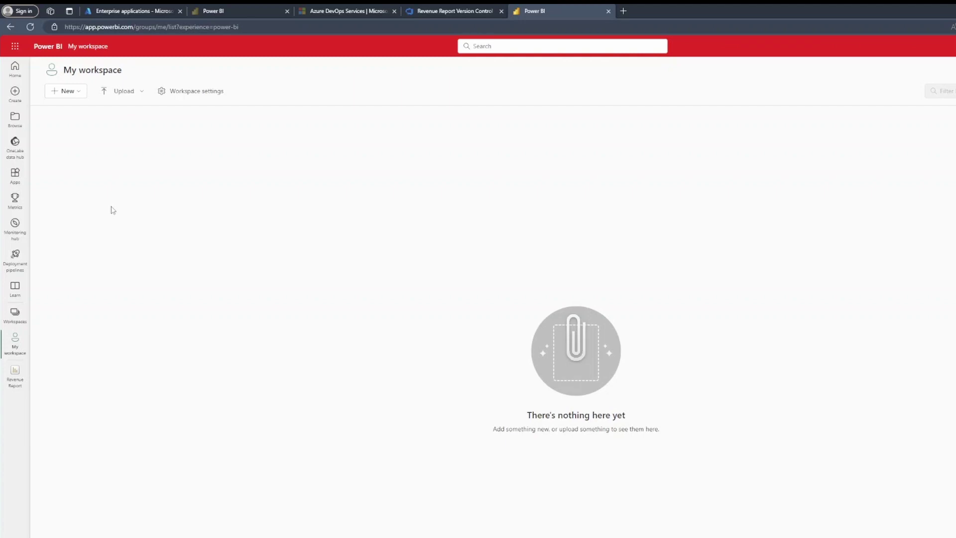
Step: Create a new Power BI workspace named 'Revenue WS' on the Trial license mode
click(14, 313)
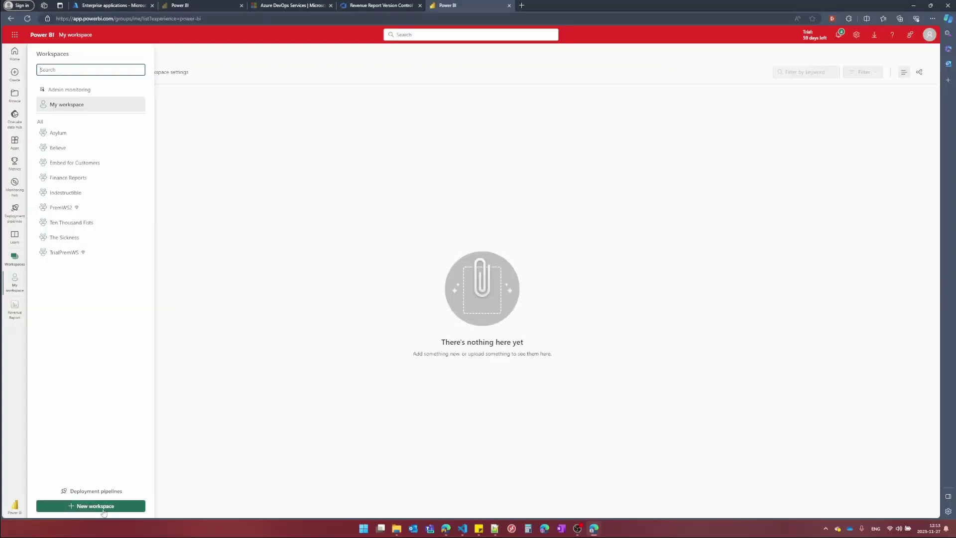
click(104, 506)
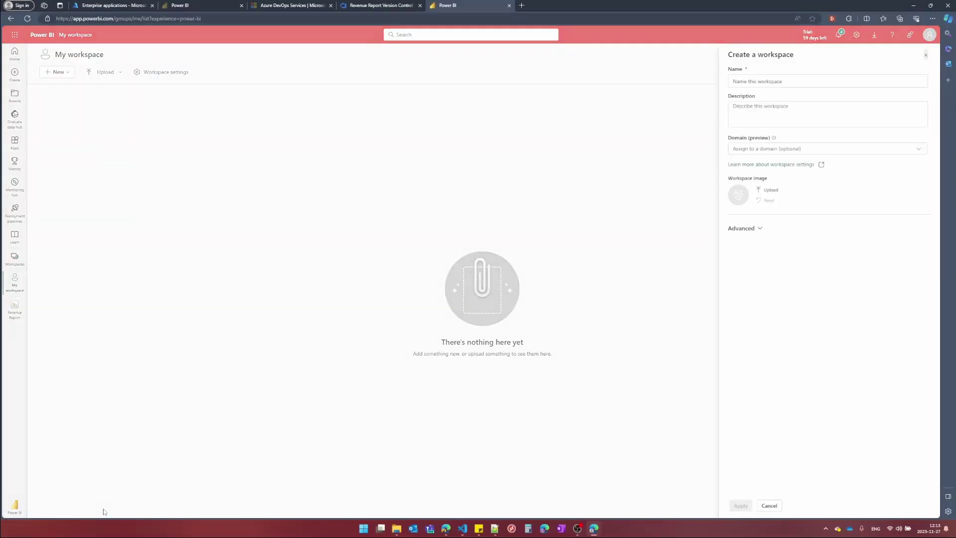
click(782, 82)
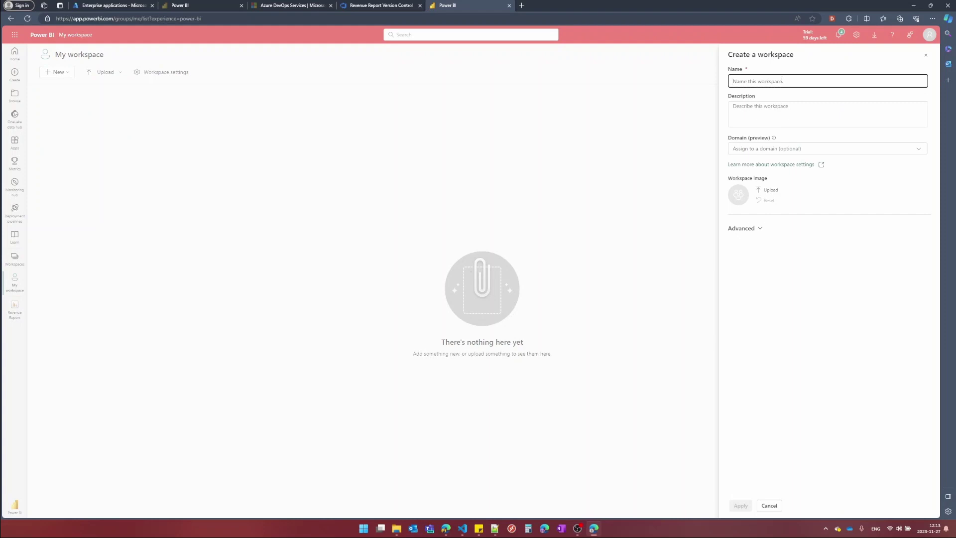
text(Rev)
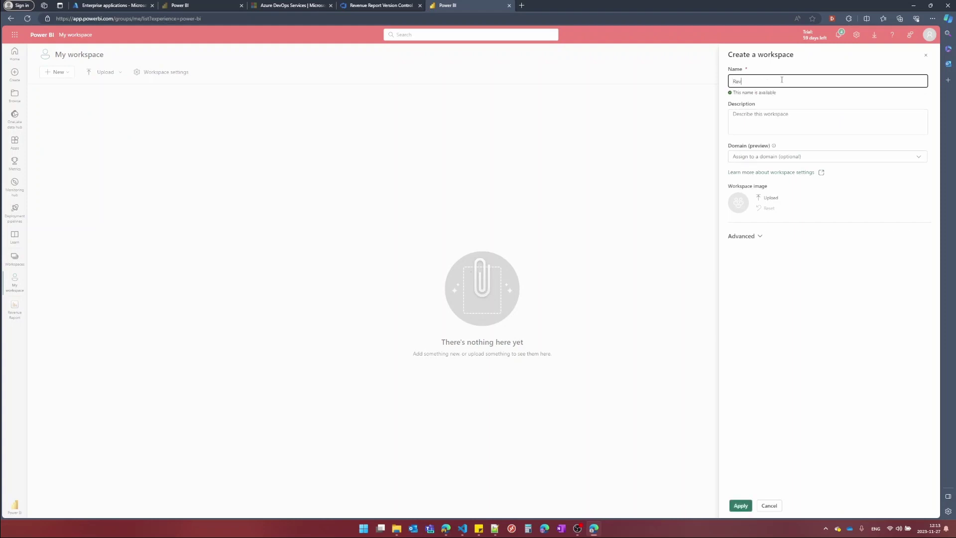
text(enue WS)
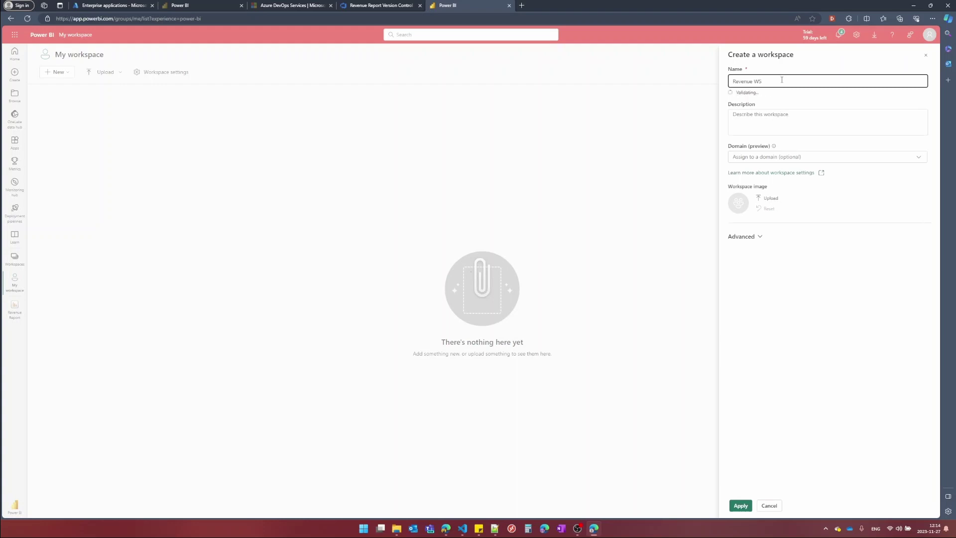
click(742, 237)
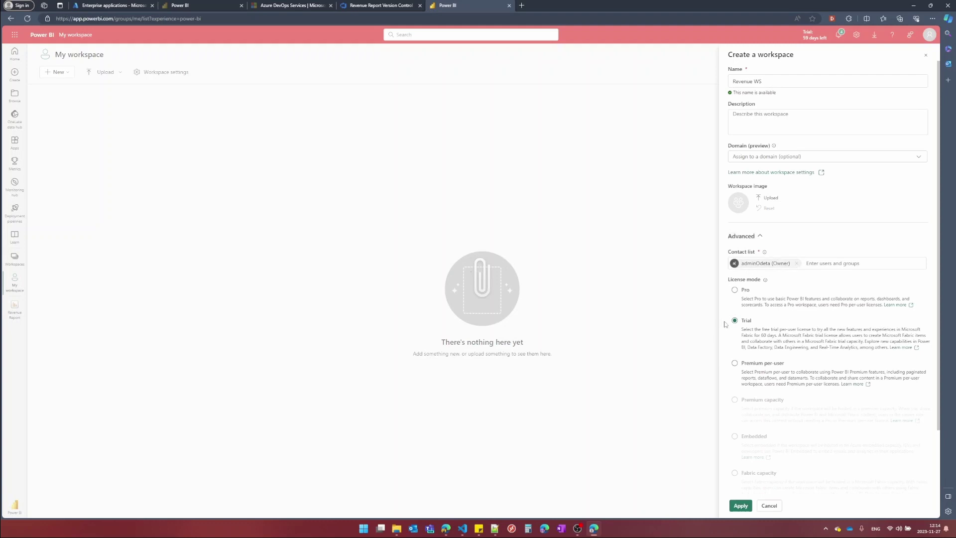
click(740, 506)
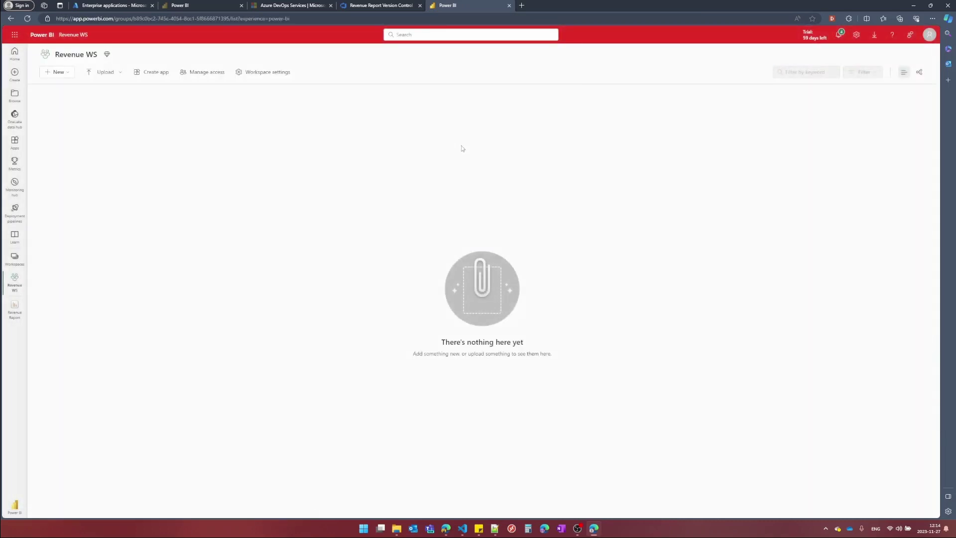
Step: Point Revenue WS's Git integration at the Revenue Report Version Control project and repository, branch main
click(277, 73)
click(636, 137)
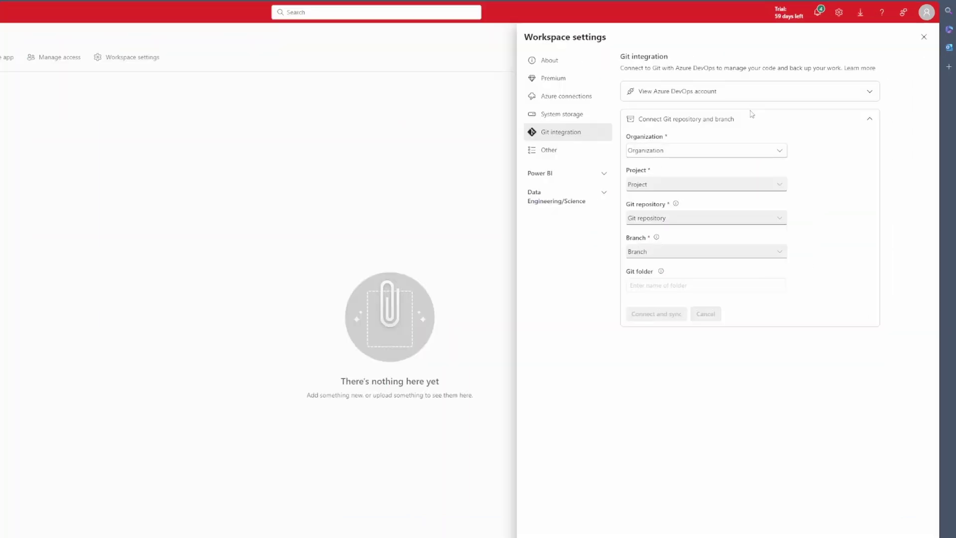
click(867, 92)
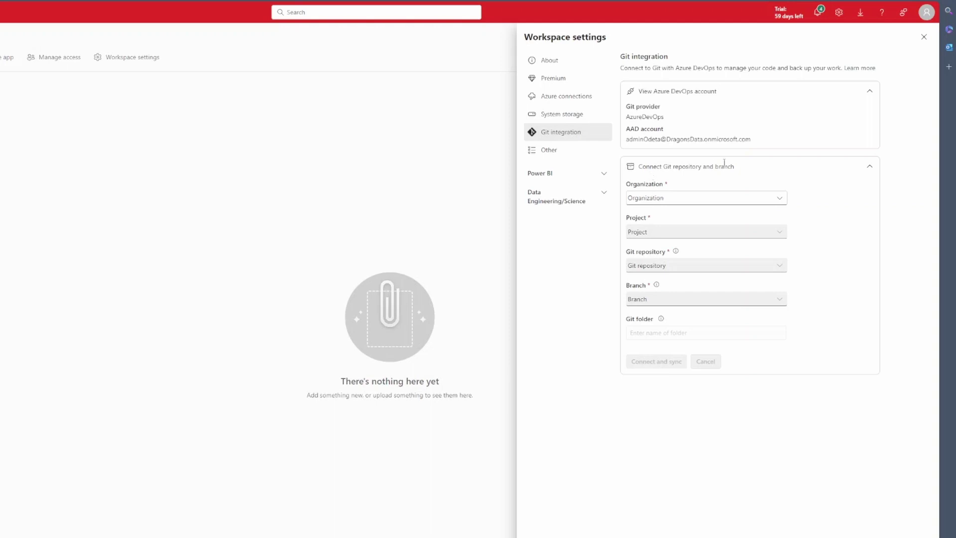
click(688, 197)
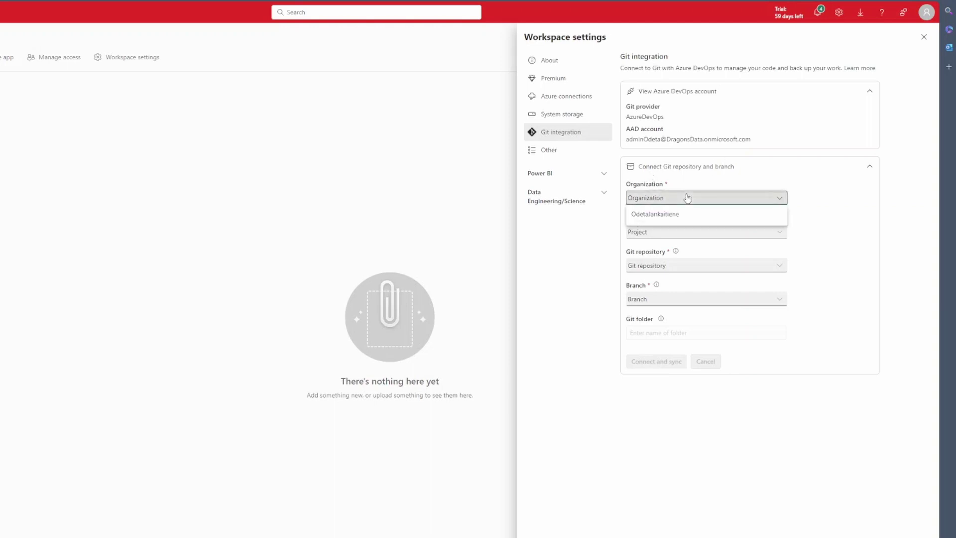
click(664, 215)
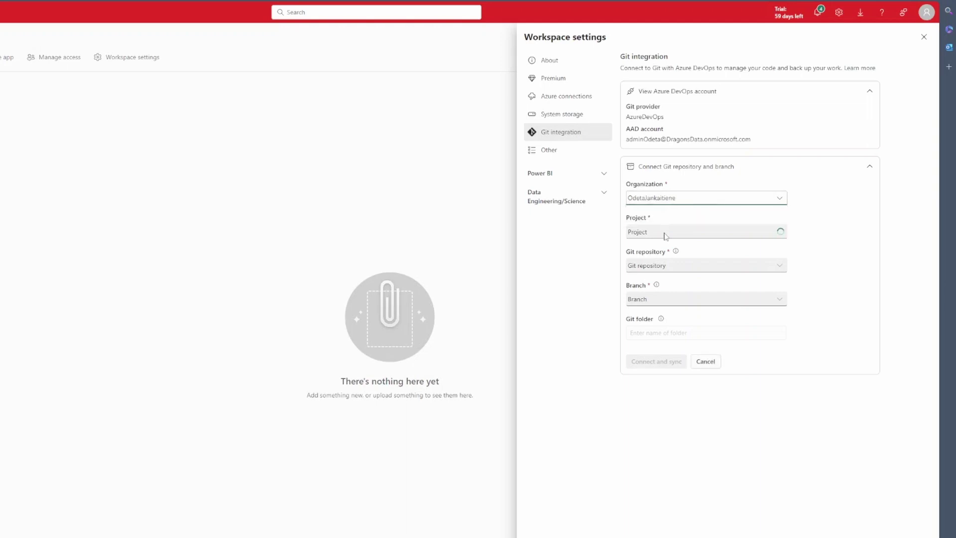
click(666, 233)
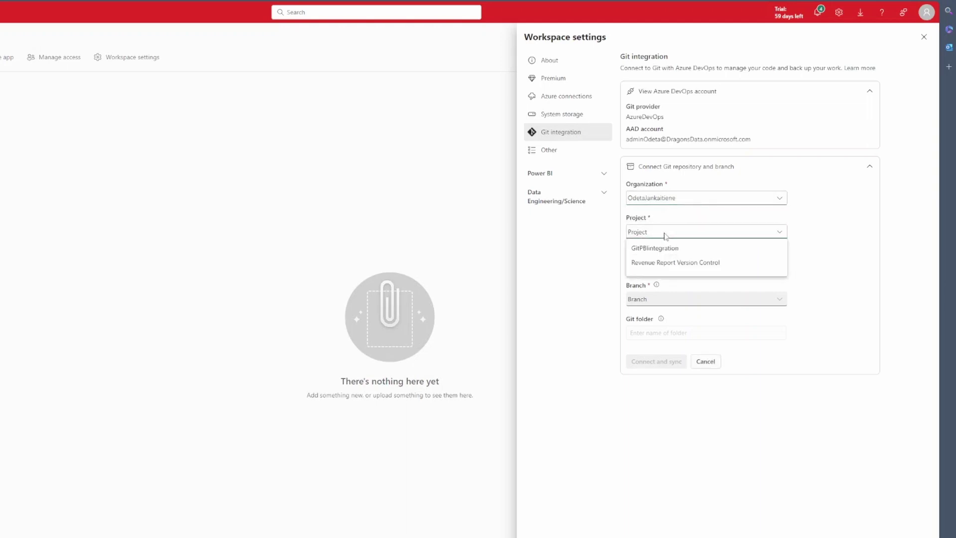
click(684, 266)
click(685, 266)
click(695, 298)
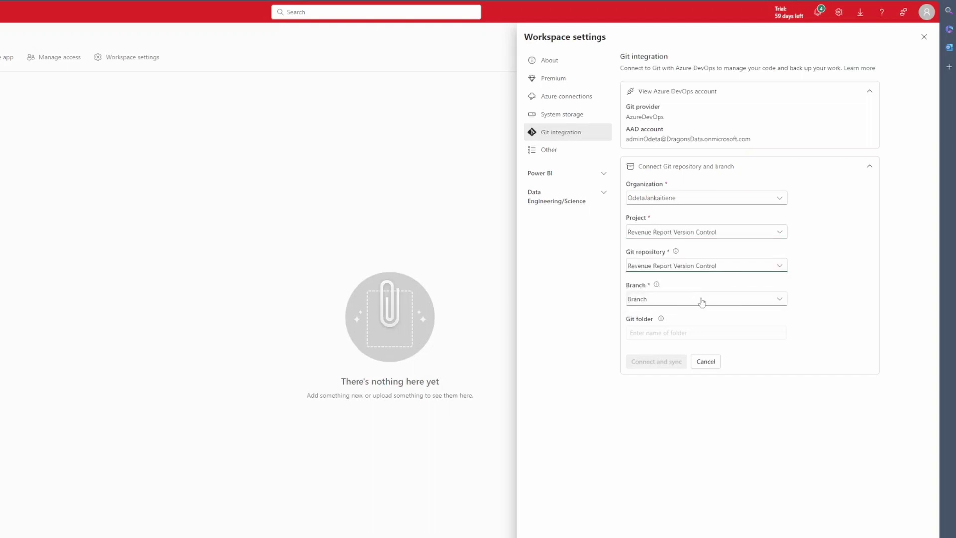
click(701, 301)
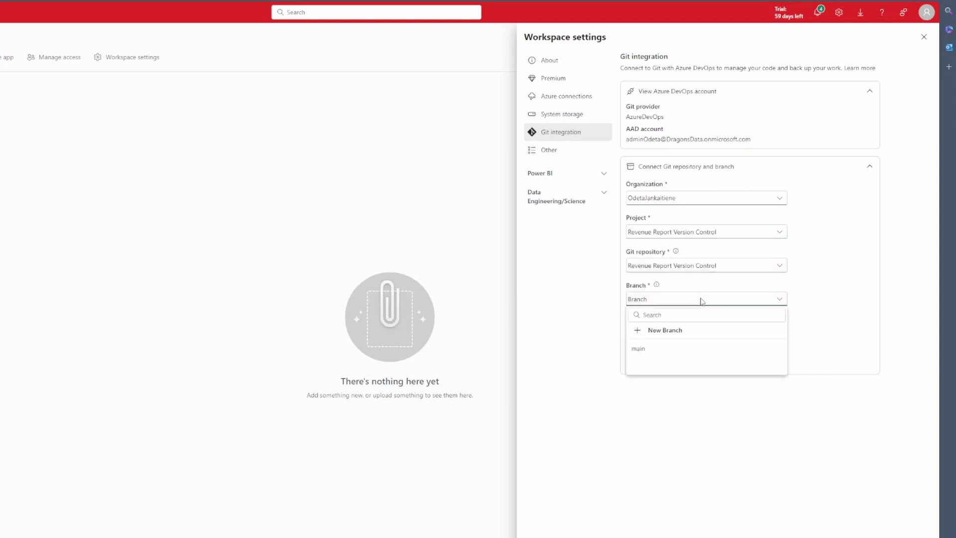
click(653, 350)
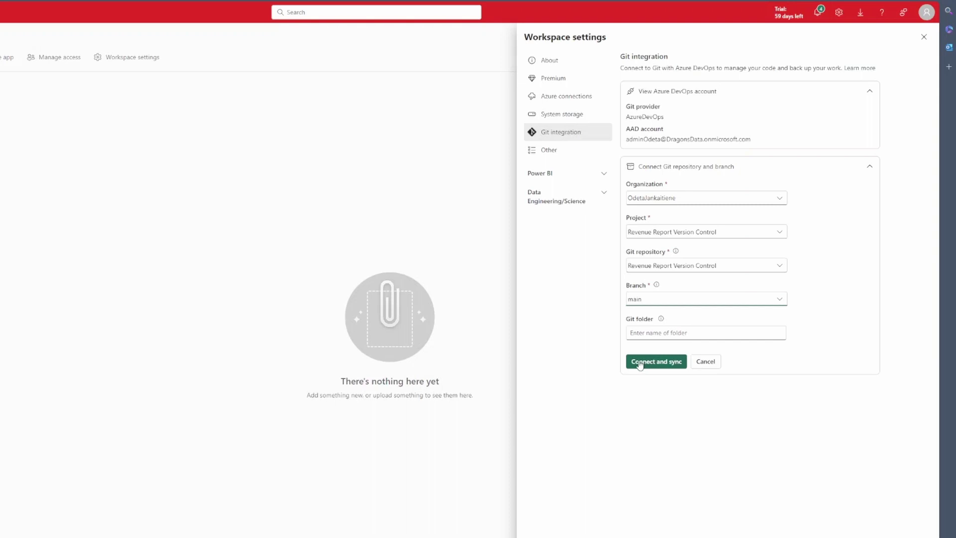
Step: Connect and sync Revenue WS with Git, open Revenue Report, then return to the workspace
click(641, 363)
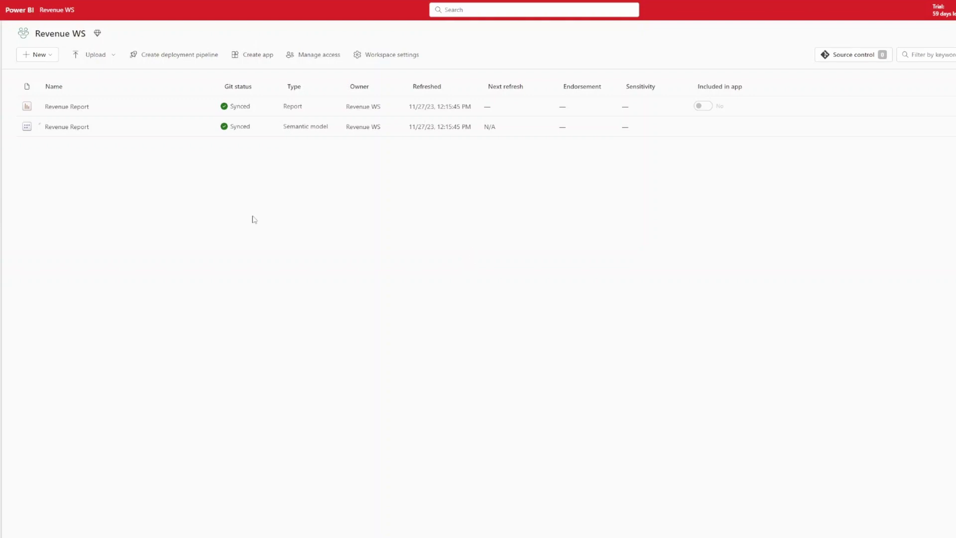
click(66, 107)
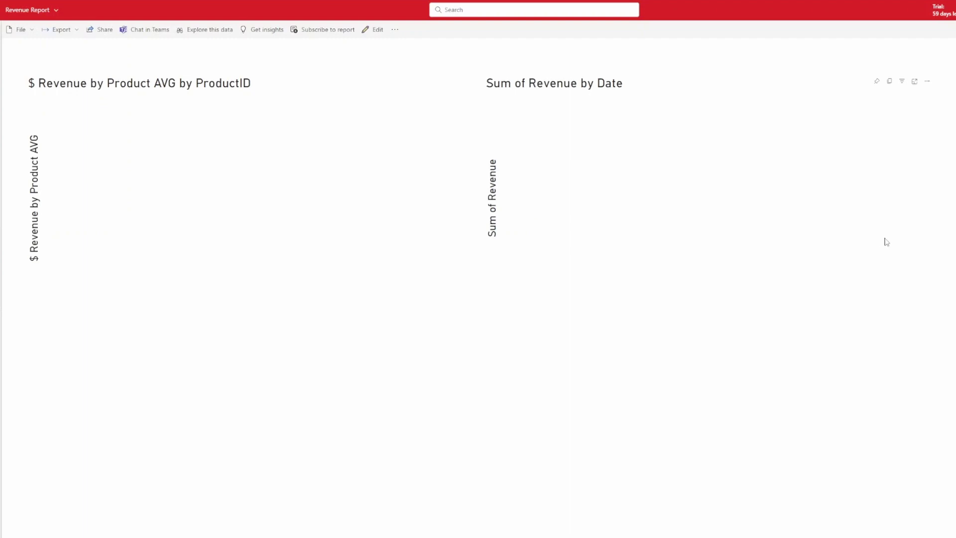
click(55, 10)
click(24, 76)
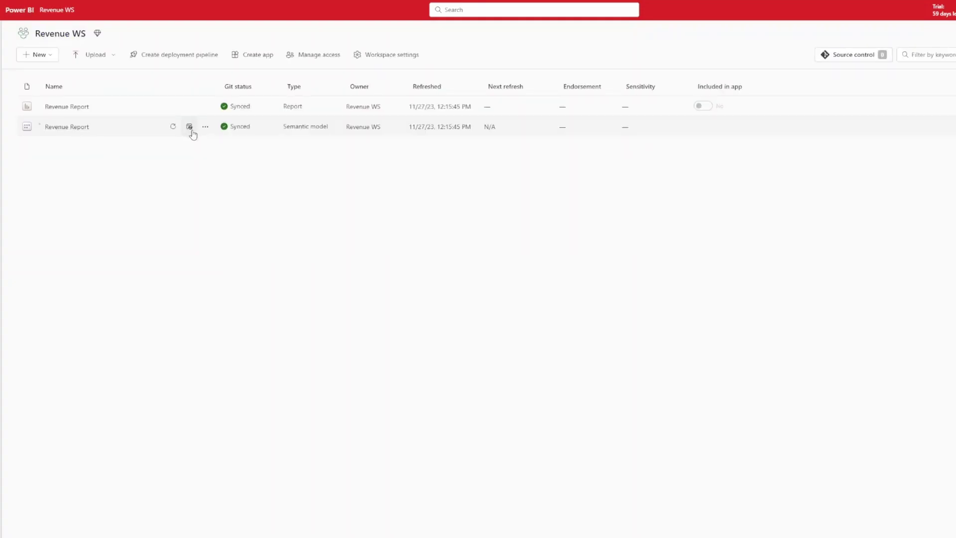
Step: Turn on scheduled refresh for the Revenue Report semantic model at 1:00 AM daily
click(190, 128)
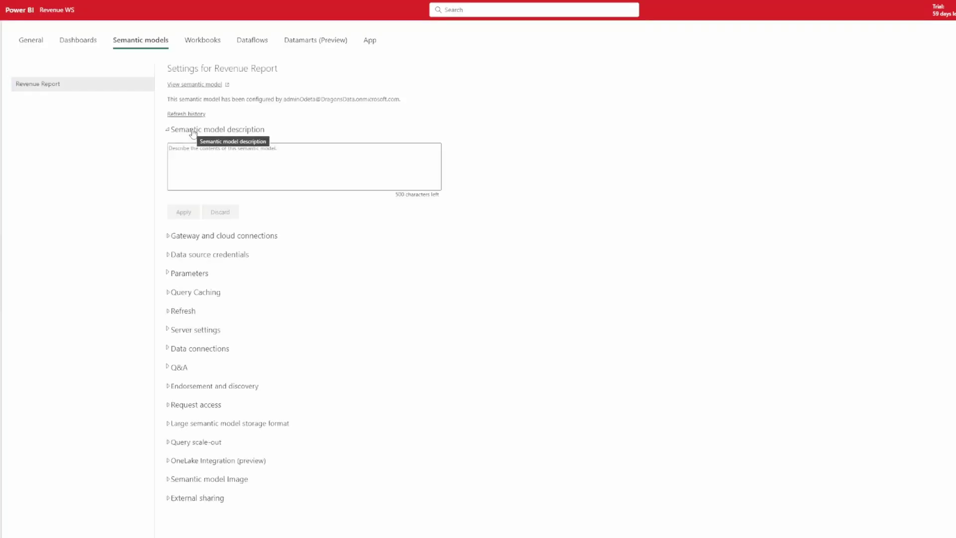
click(206, 257)
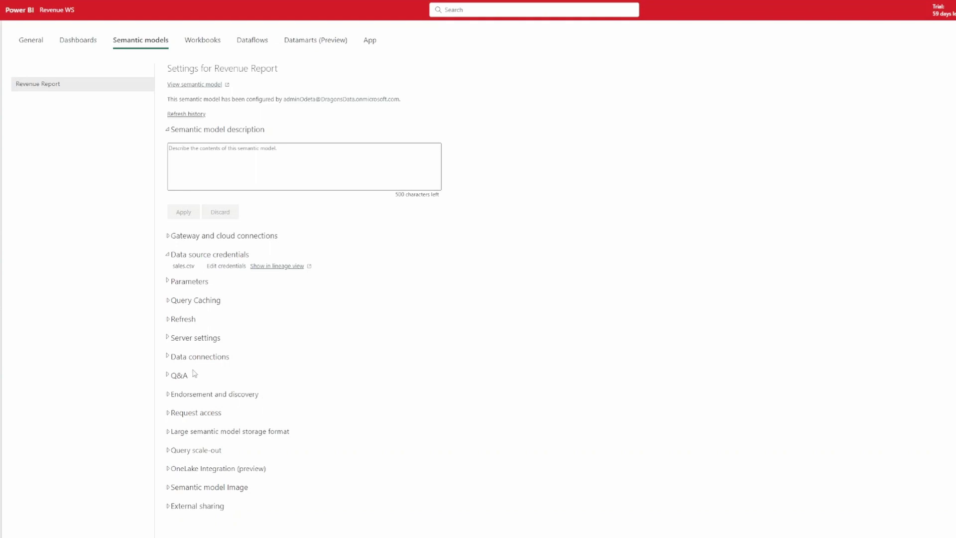
click(183, 318)
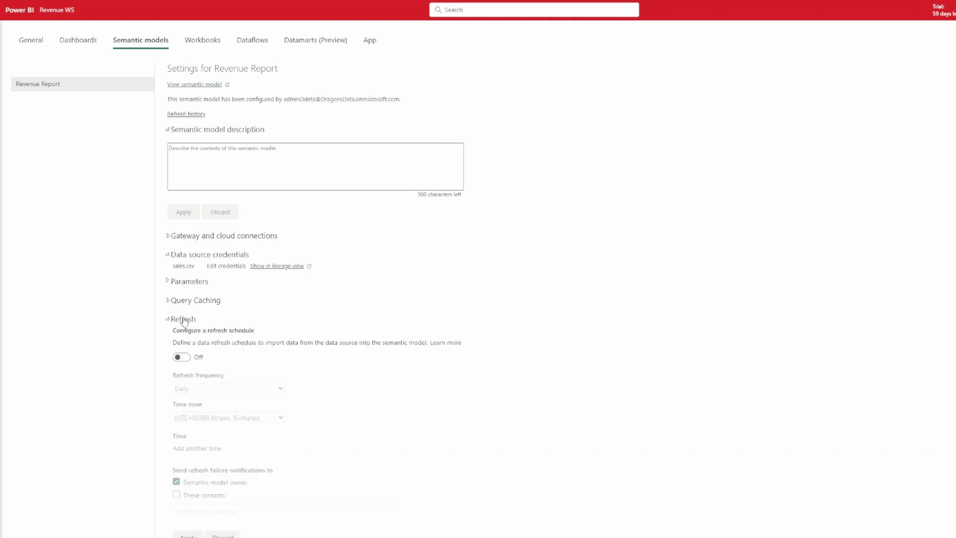
click(182, 358)
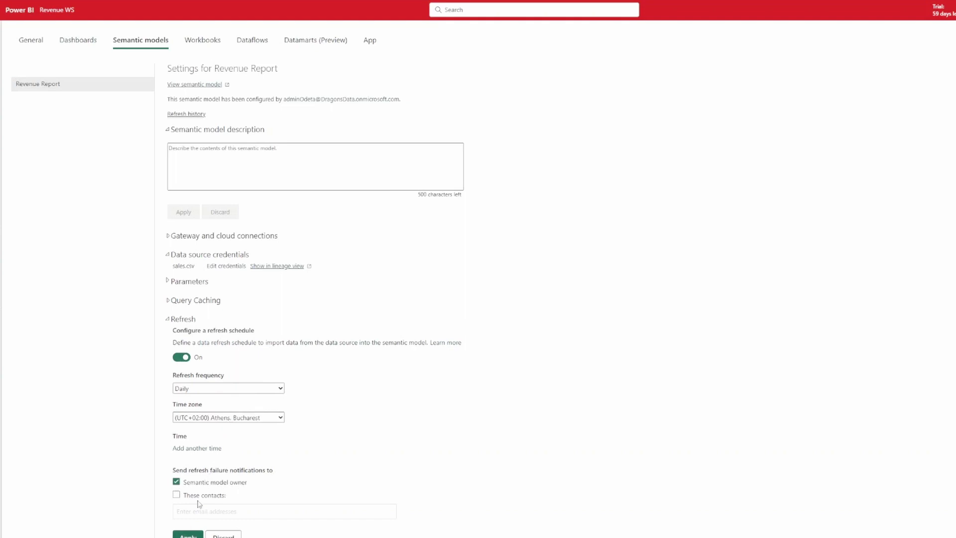
click(207, 450)
click(188, 535)
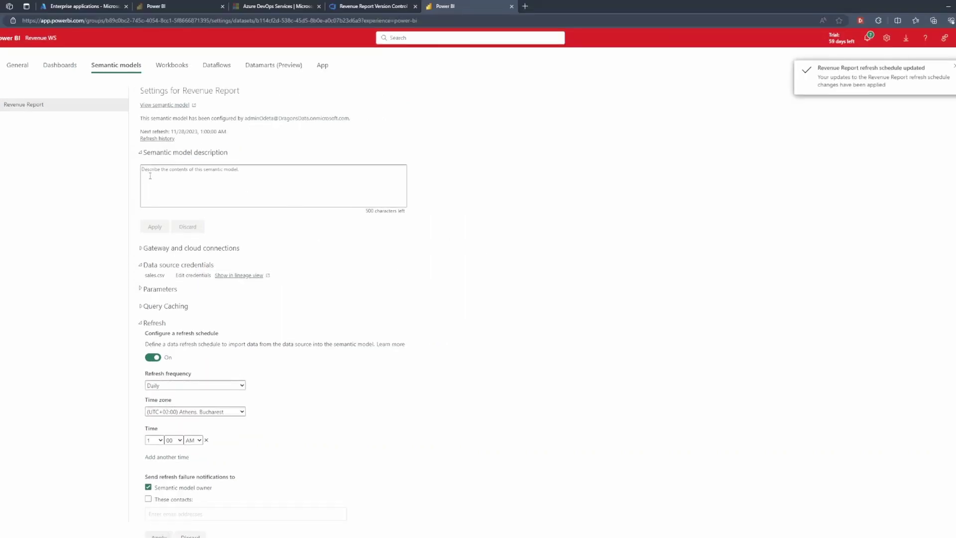
Step: Back in Revenue WS, refresh the Revenue Report semantic model immediately
click(42, 37)
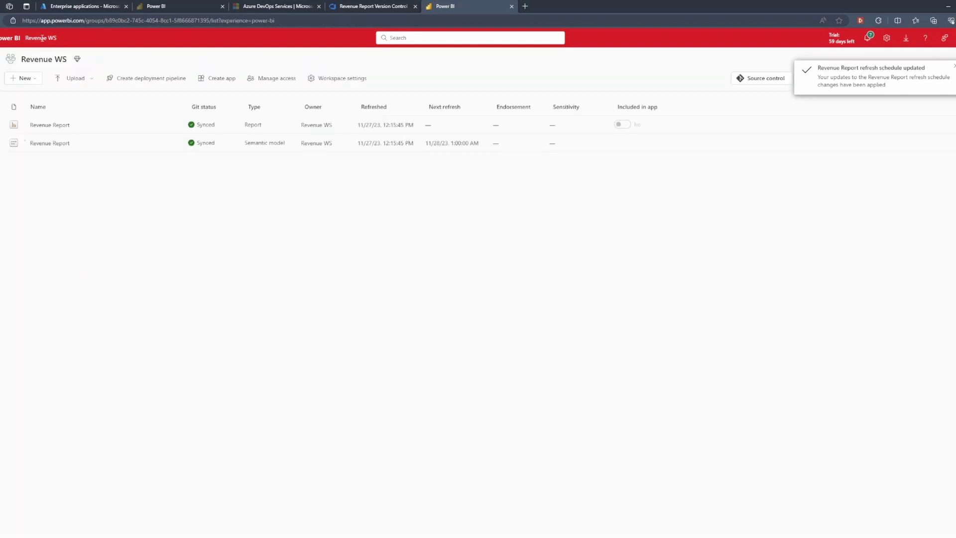
mouse_move(96, 149)
click(147, 144)
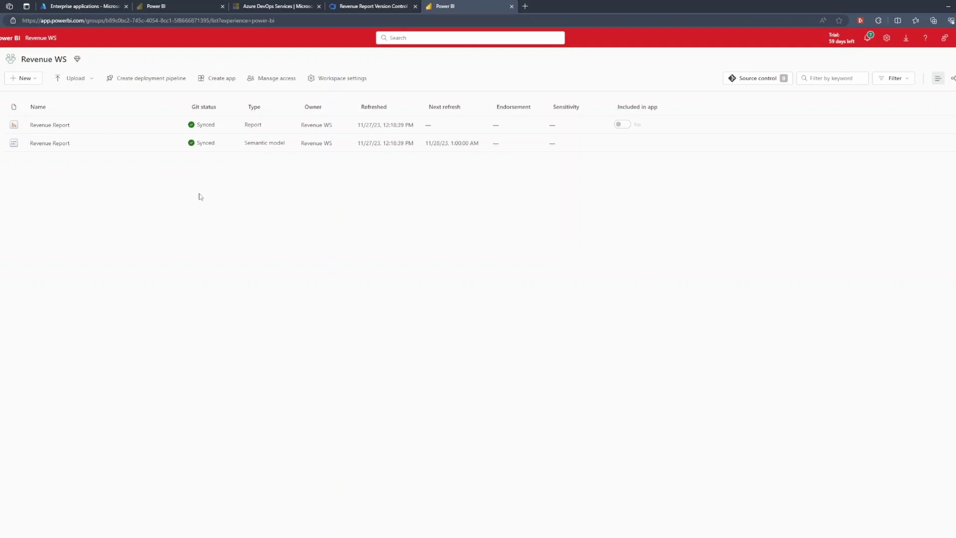
Step: Open the Revenue Report and refresh its visuals with fresh data
click(55, 125)
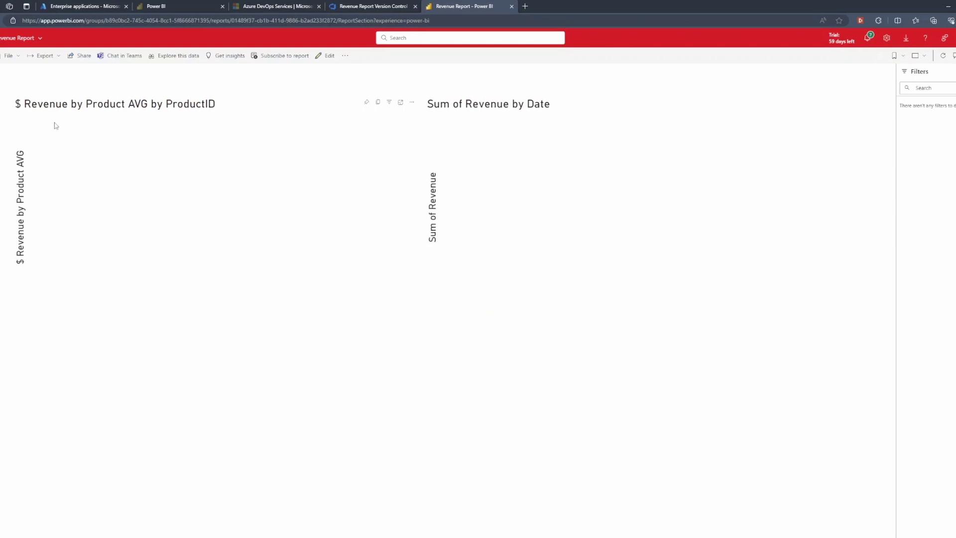
click(943, 57)
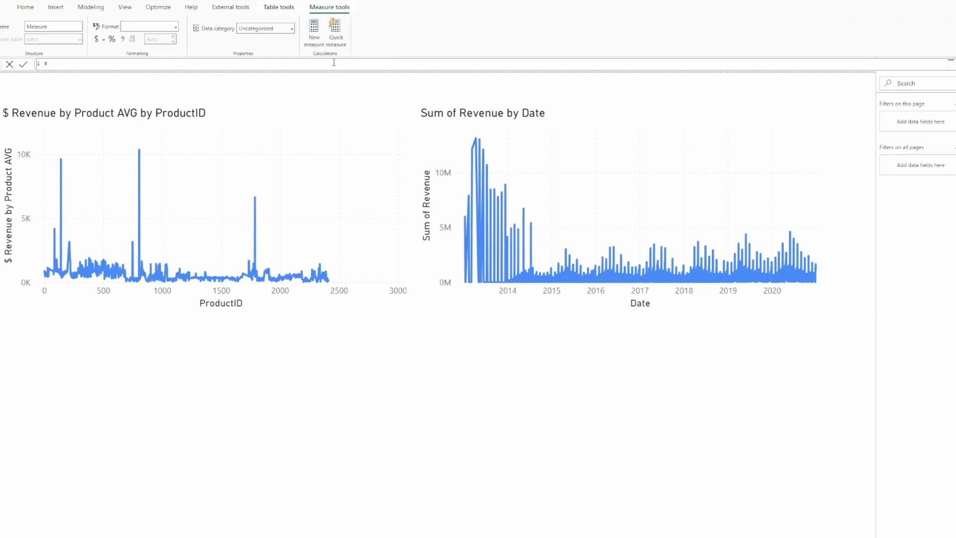
Step: Create the measure '# Units = COUNT( sales[Units] )', then close Power BI Desktop and return to VS Code
text(Units = COUNT( un)
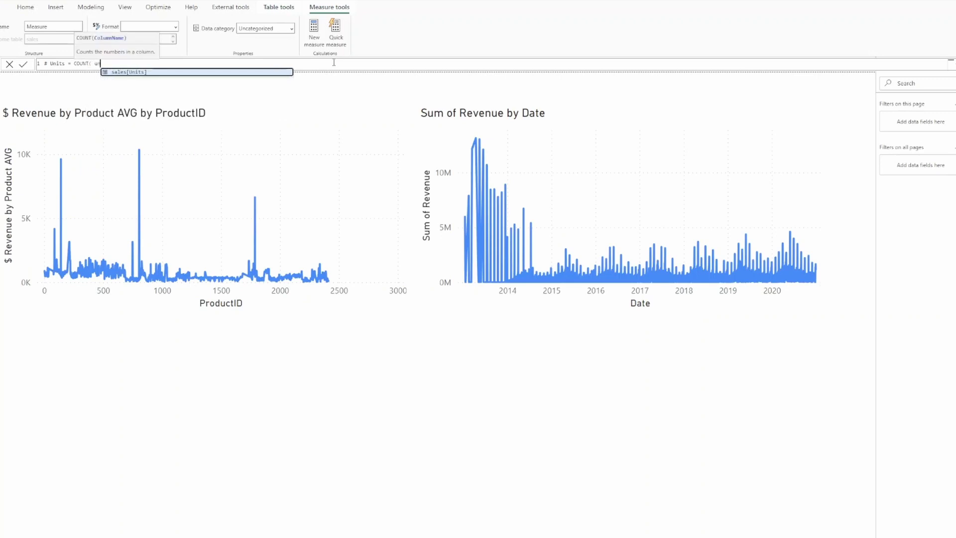
key(Tab)
text())
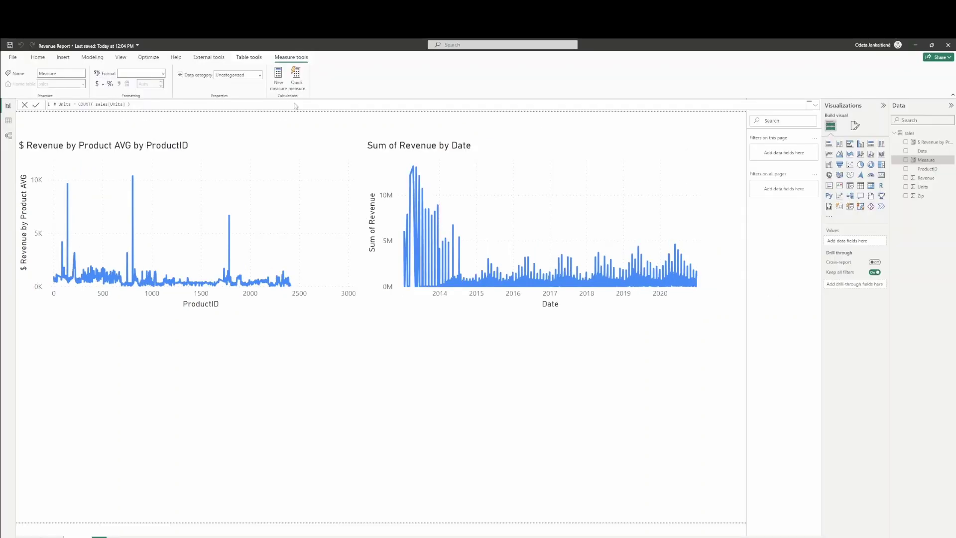
key(Return)
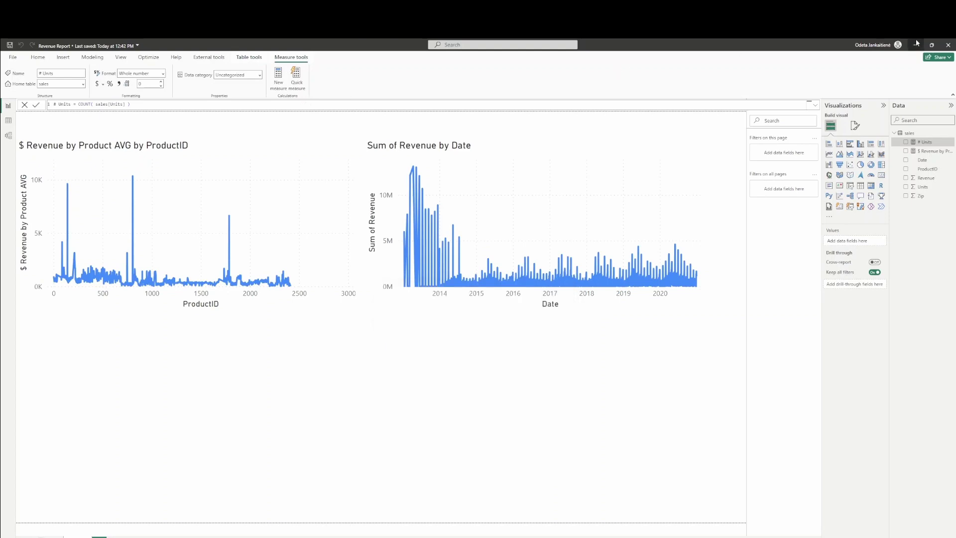
click(948, 43)
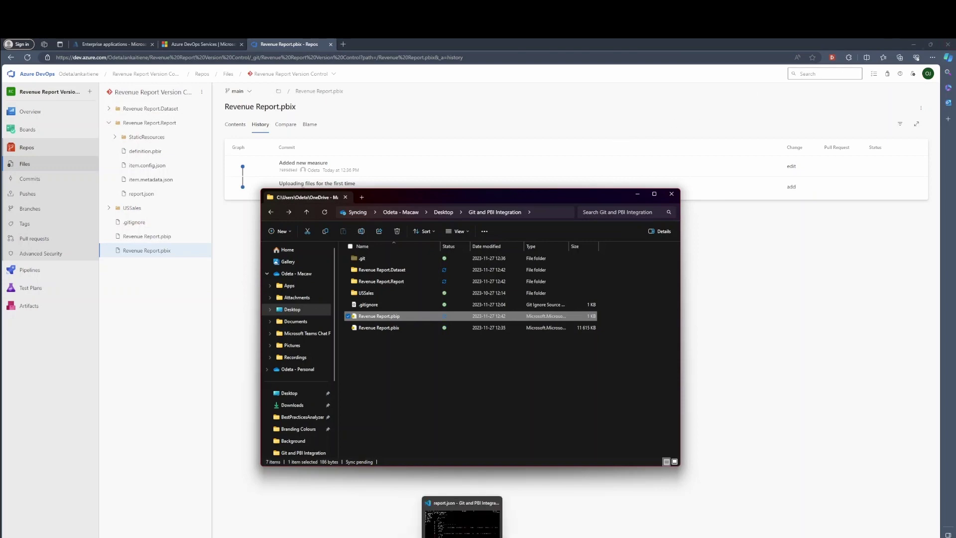
click(439, 523)
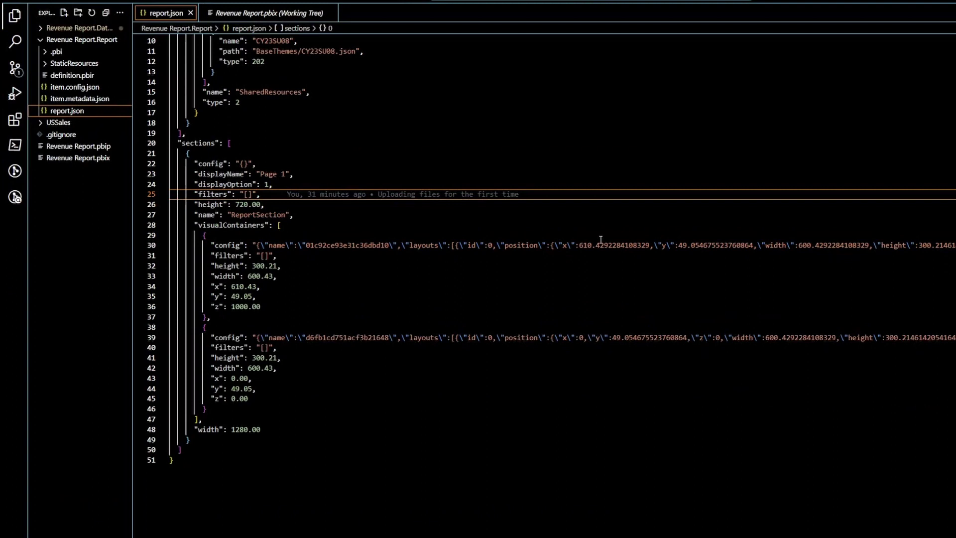
Step: Stage the model.bim change and commit it with the message 'new measure was created'
click(17, 73)
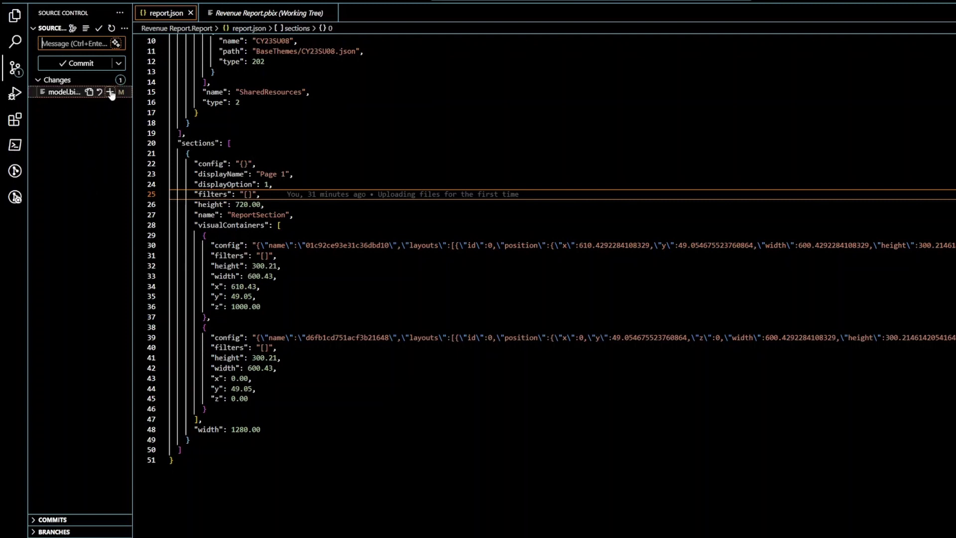
click(111, 92)
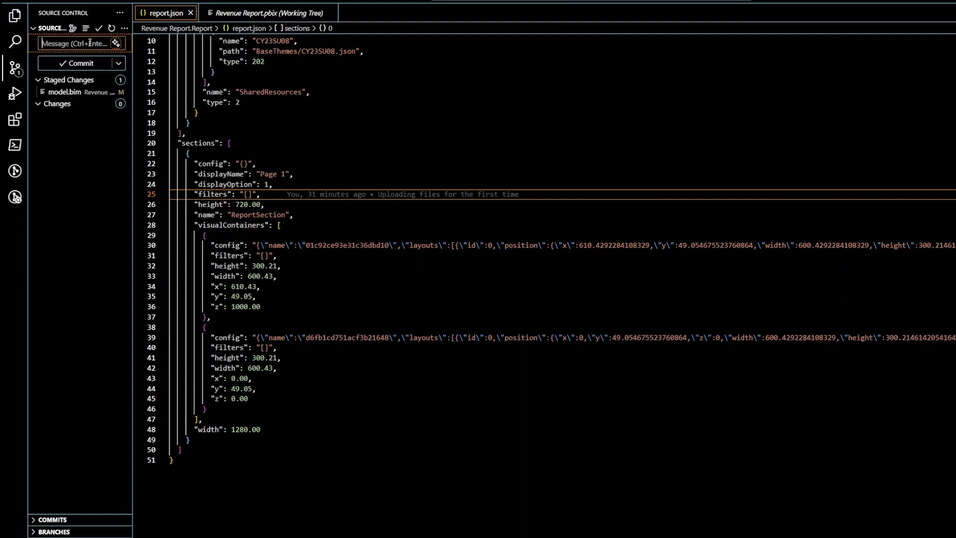
text(new me)
text(sure)
key(Left)
key(Left)
key(Left)
key(Left)
text(asure was created)
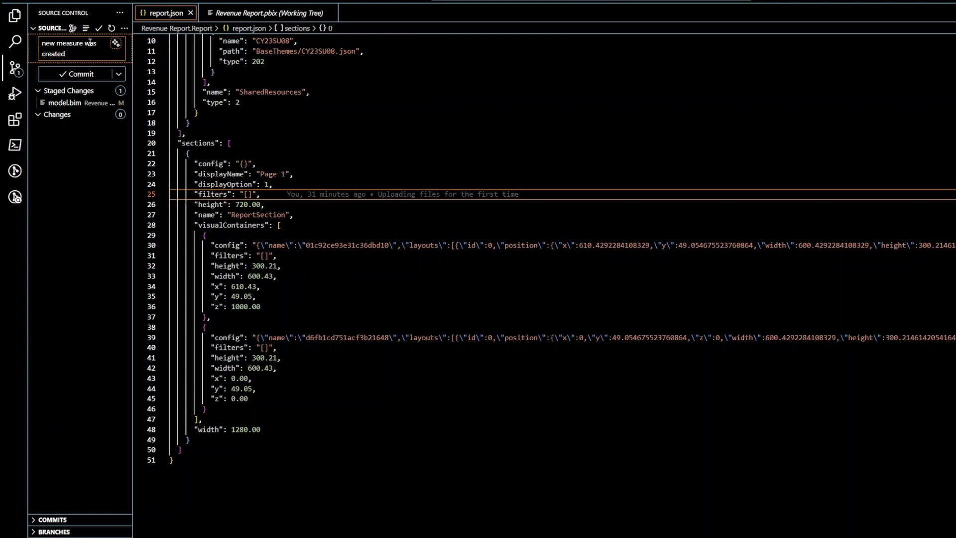
click(72, 74)
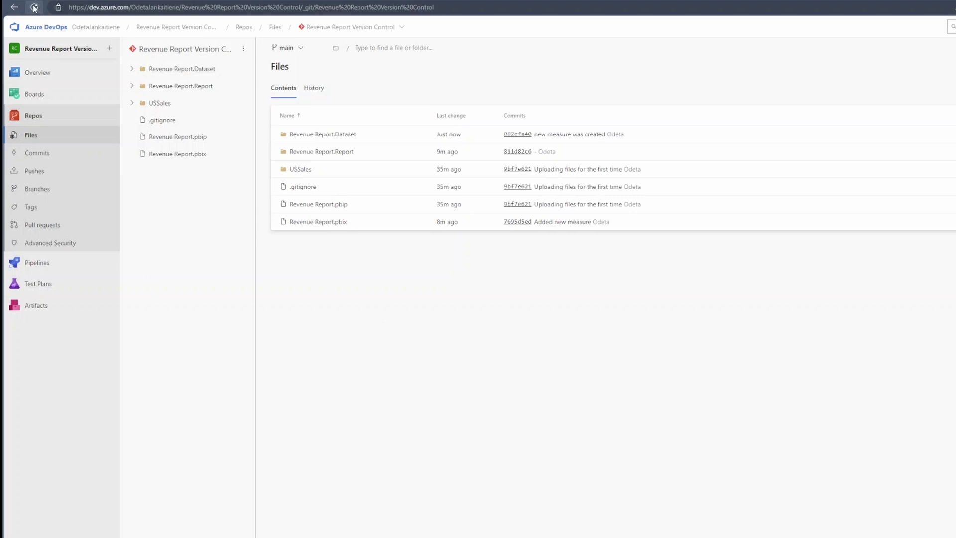
Step: Reload the Azure DevOps files and open Revenue Report.Dataset/model.bim
click(34, 8)
click(132, 86)
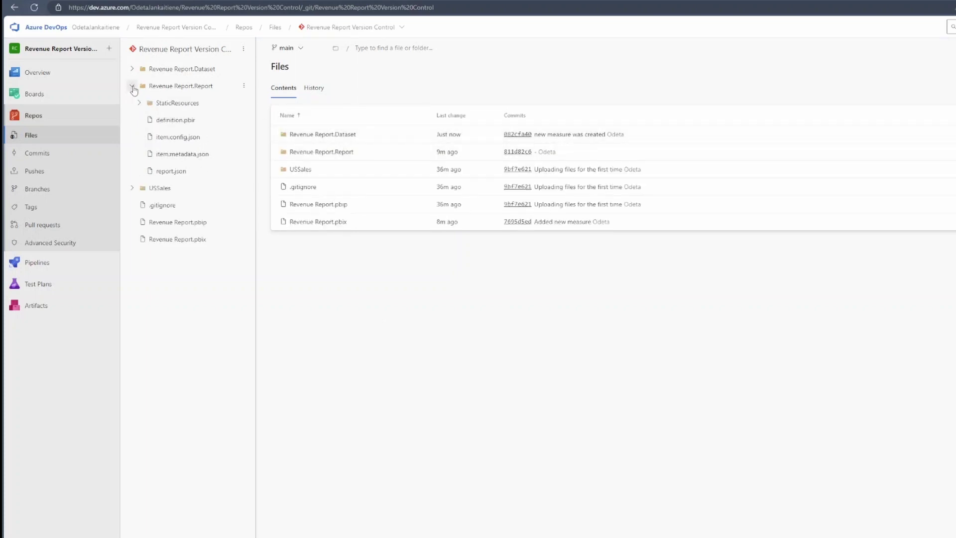
click(132, 69)
click(171, 174)
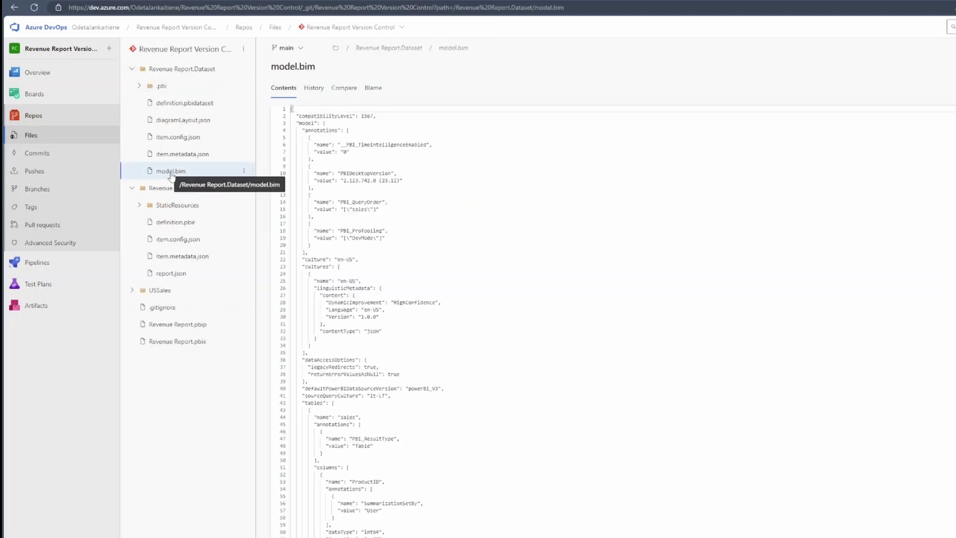
Step: Search model.bim for '# units' and select the measure's COUNT( sales[Units] ) definition
click(641, 250)
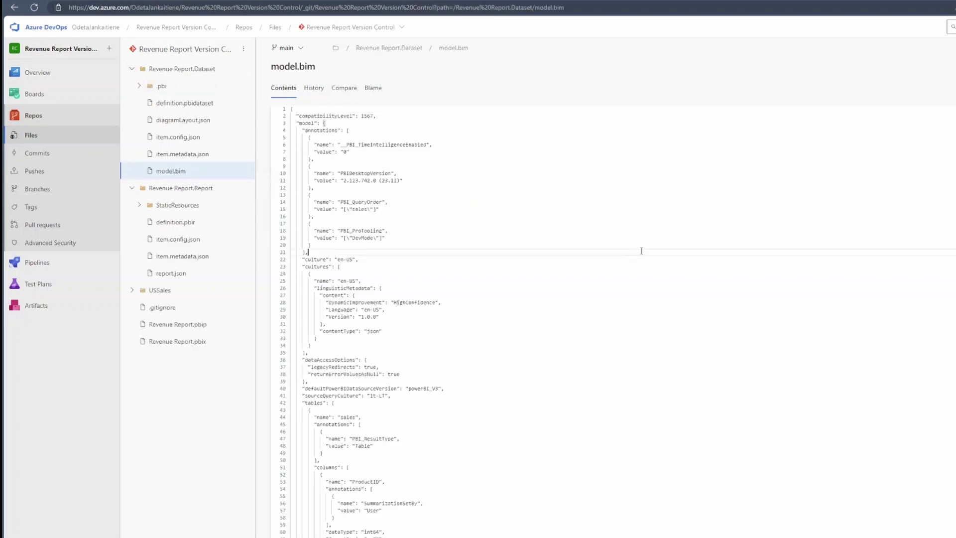
key(ctrl+f)
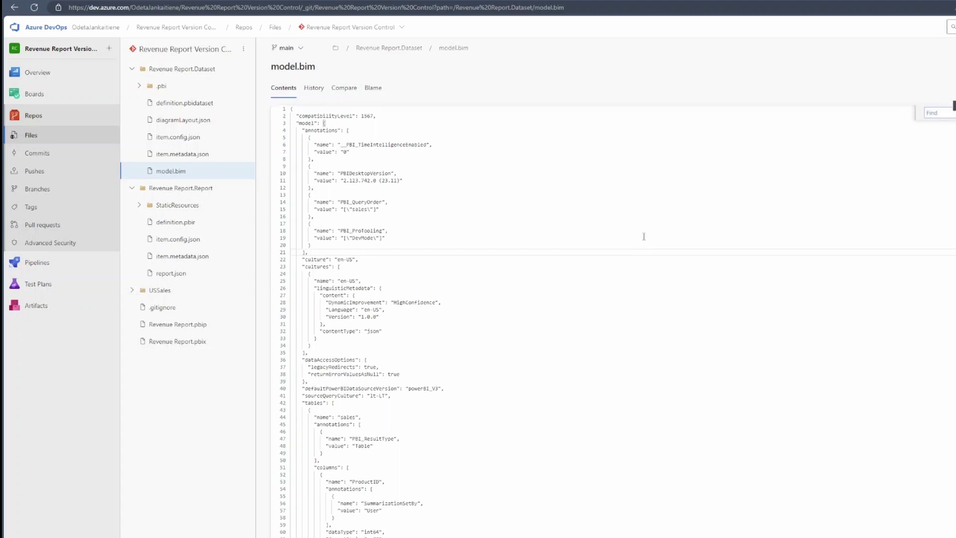
text(# units)
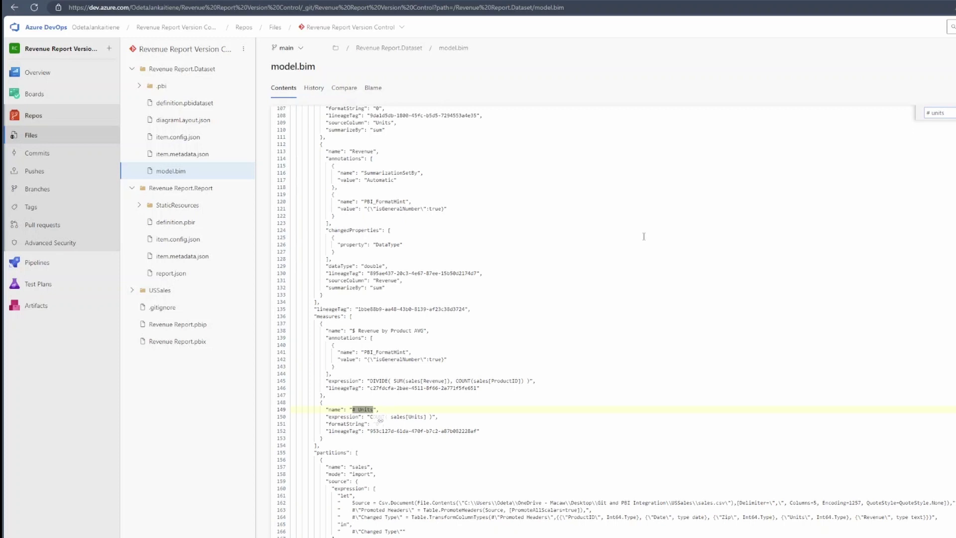
drag(498, 432, 311, 402)
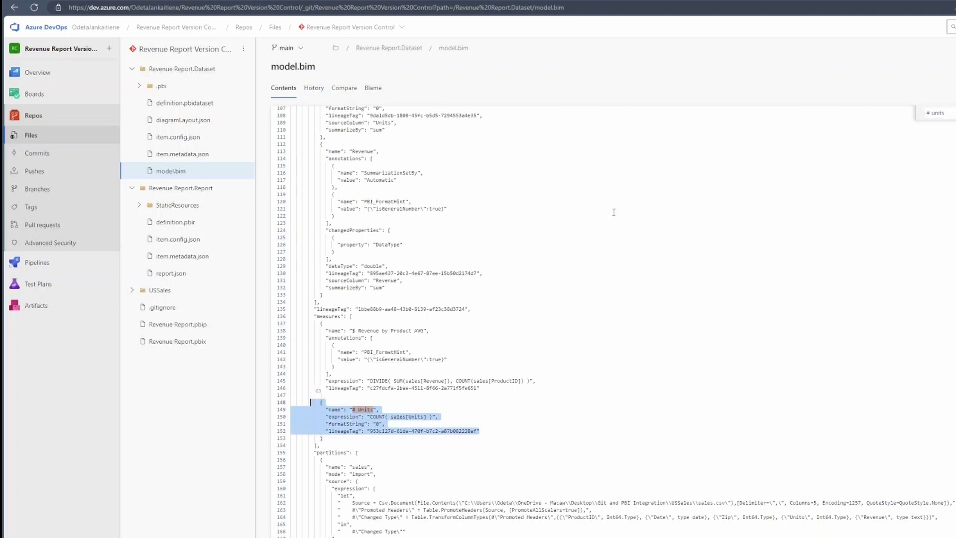
Step: Open app.powerbi.com in a new tab and go to the Revenue WS workspace
key(ctrl+t)
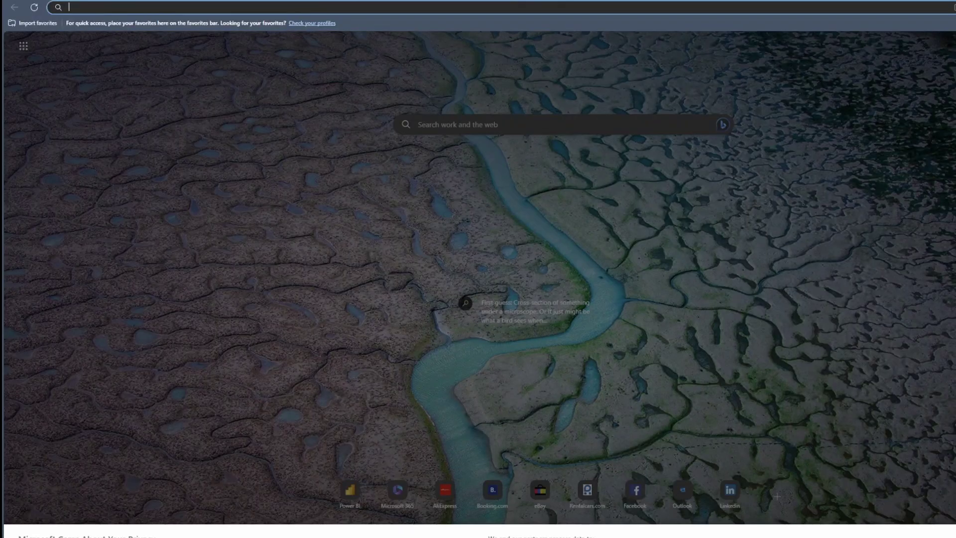
text(ap)
key(Return)
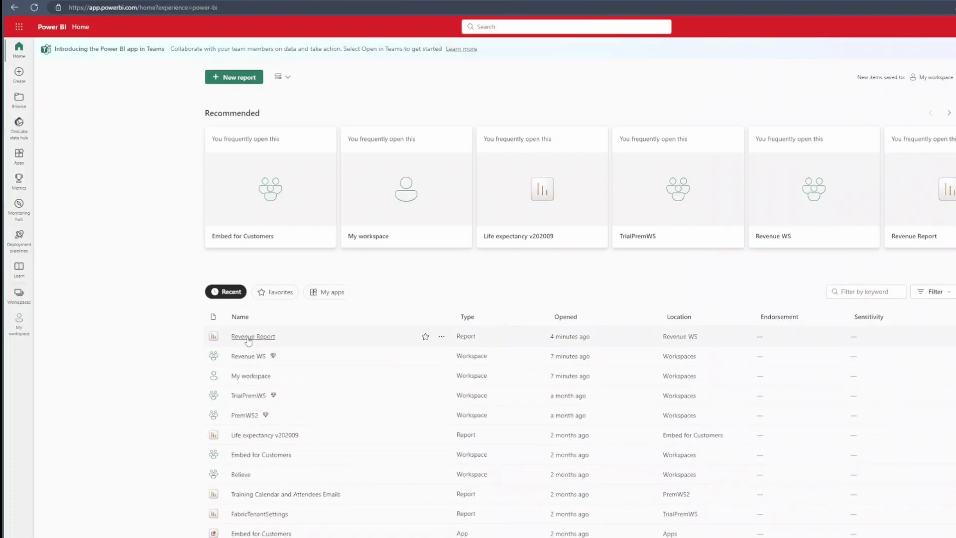
click(249, 356)
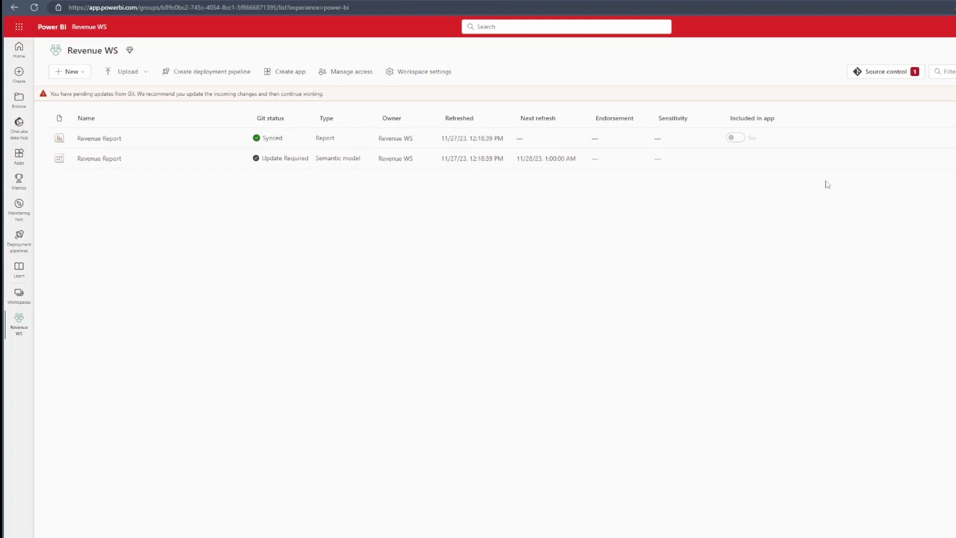
Step: Pull all pending Git updates into Revenue WS, then open the Revenue Report
click(897, 75)
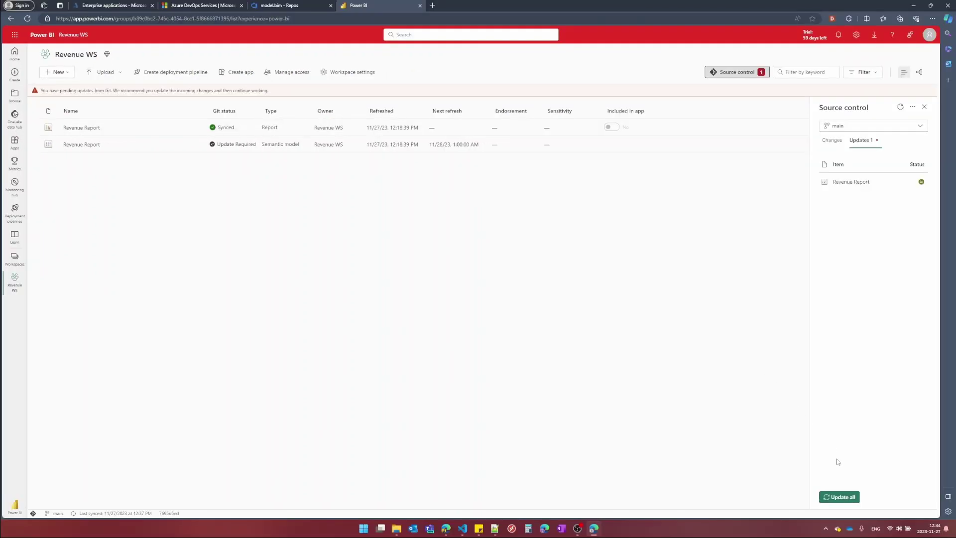
click(842, 497)
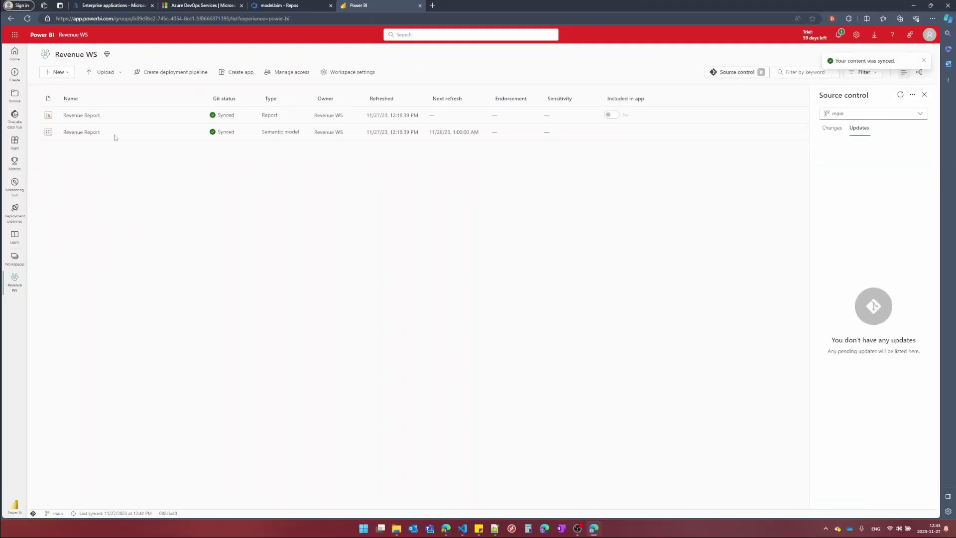
click(90, 120)
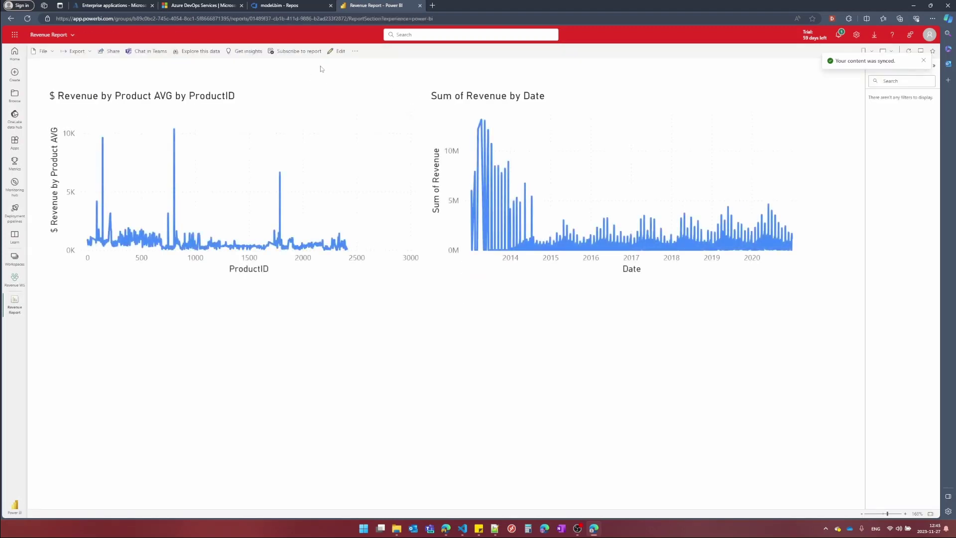
Step: Add a # Units card showing 4M below the Sum of Revenue by Date chart and save the report
click(337, 50)
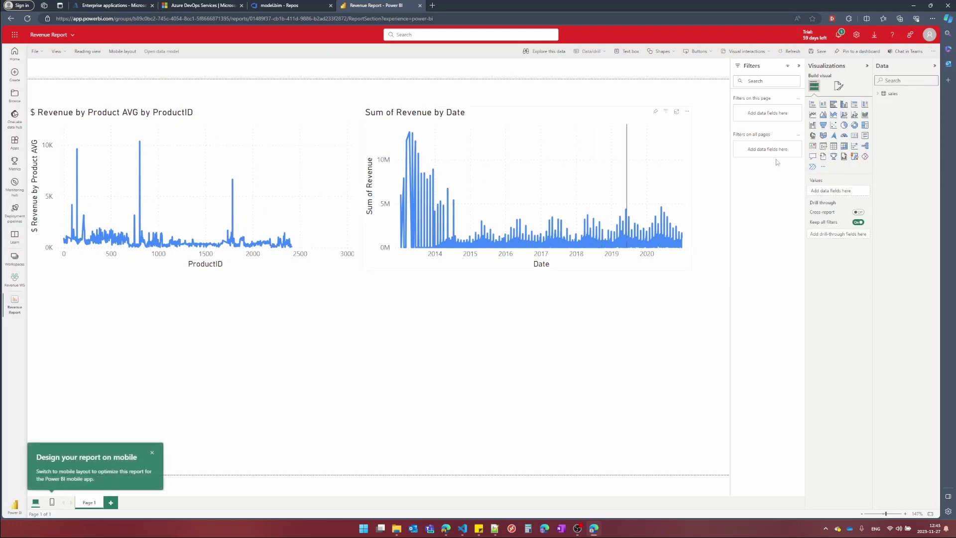
click(879, 95)
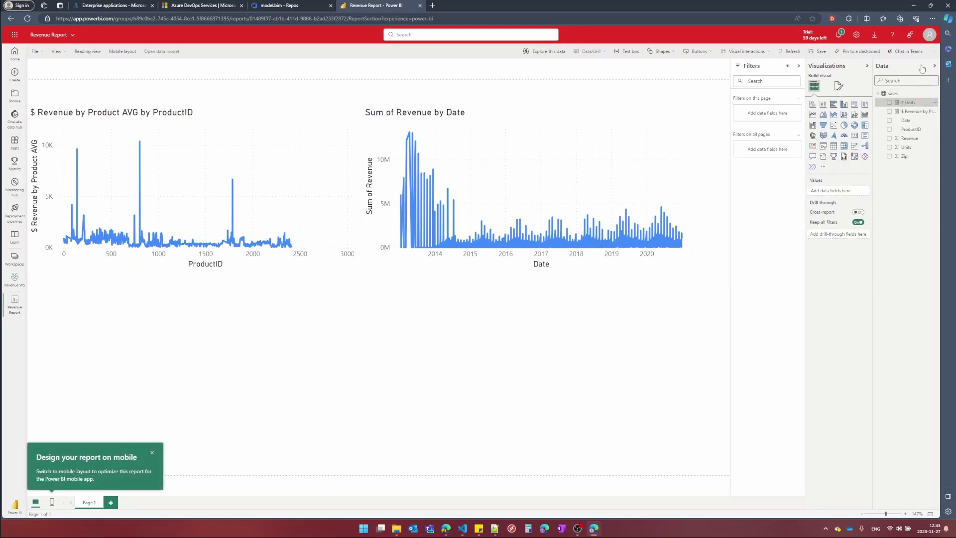
drag(910, 102, 531, 337)
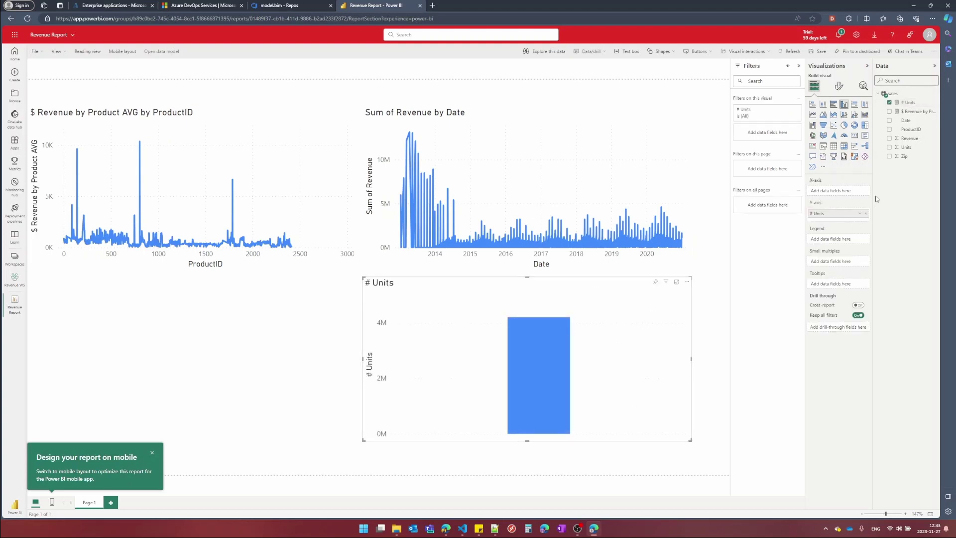
click(855, 136)
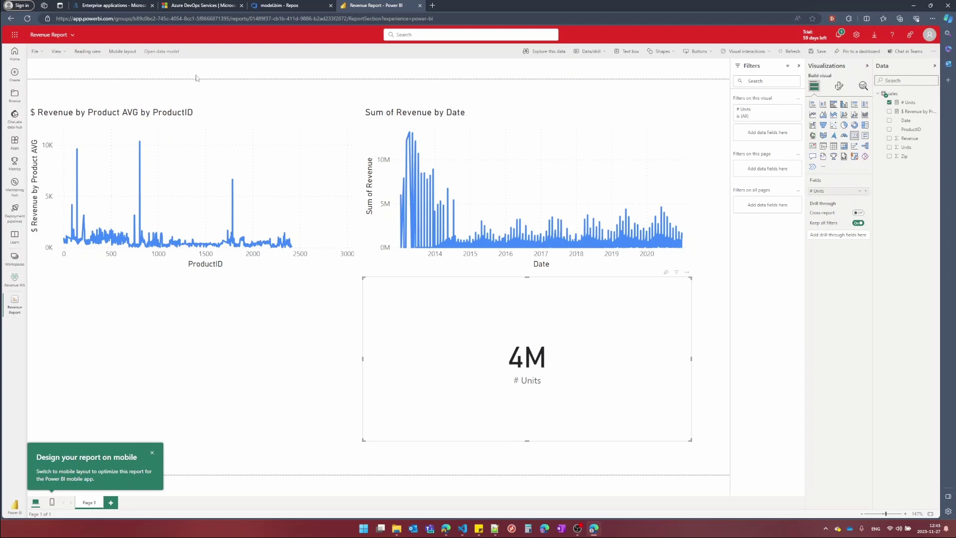
click(819, 51)
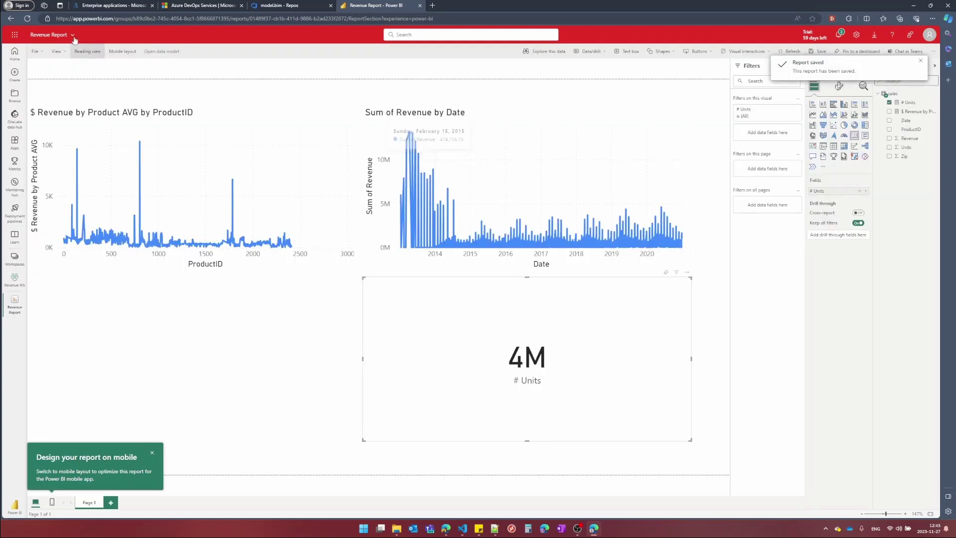
click(93, 52)
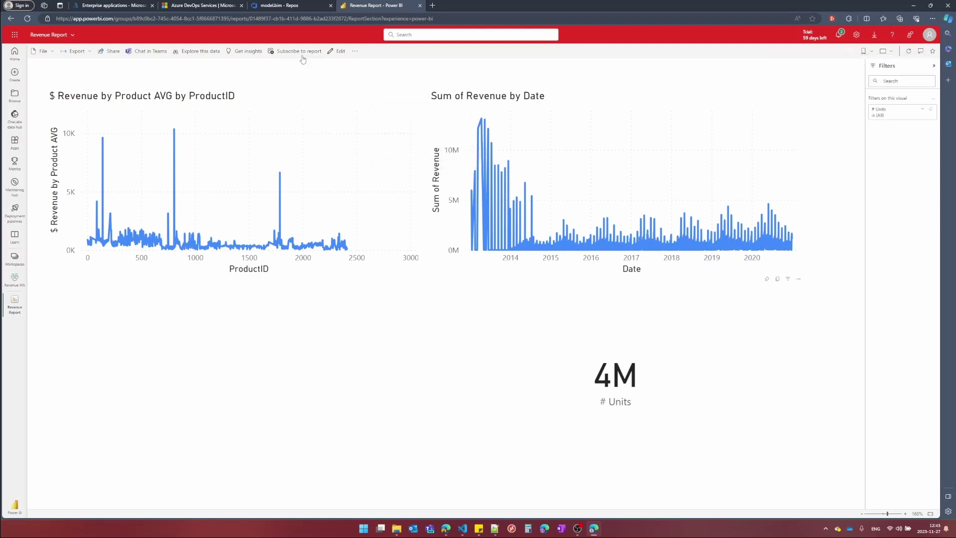
Step: Go to the Revenue WS workspace and open its source control pane
click(70, 35)
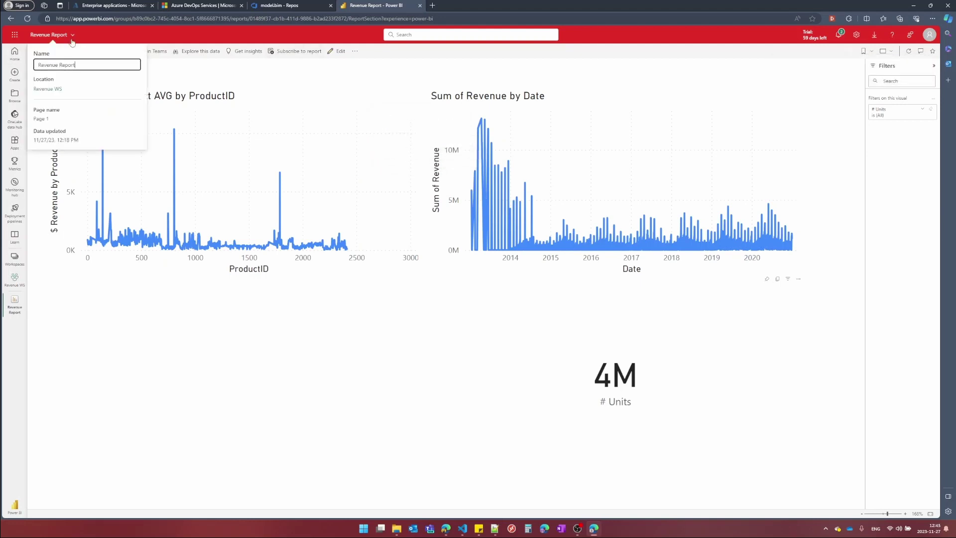
click(51, 89)
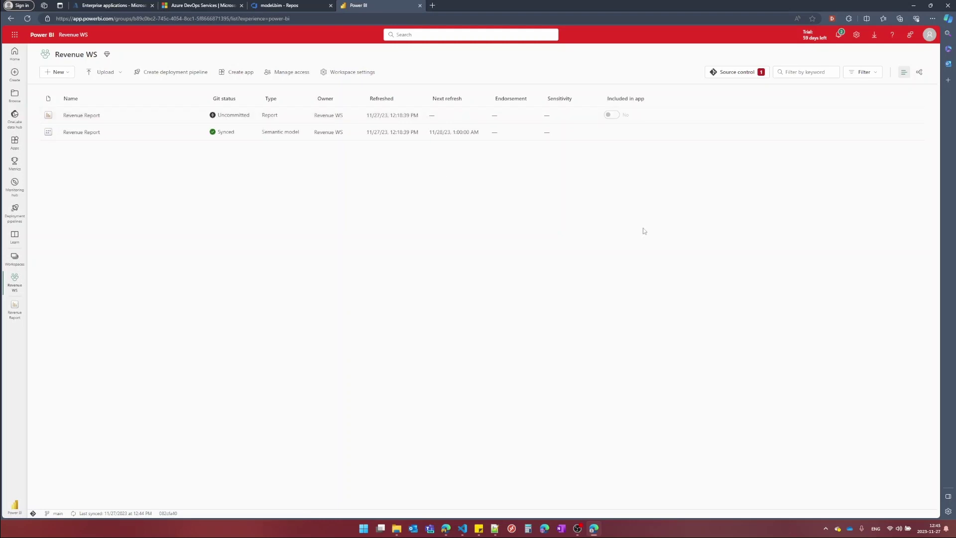
click(736, 75)
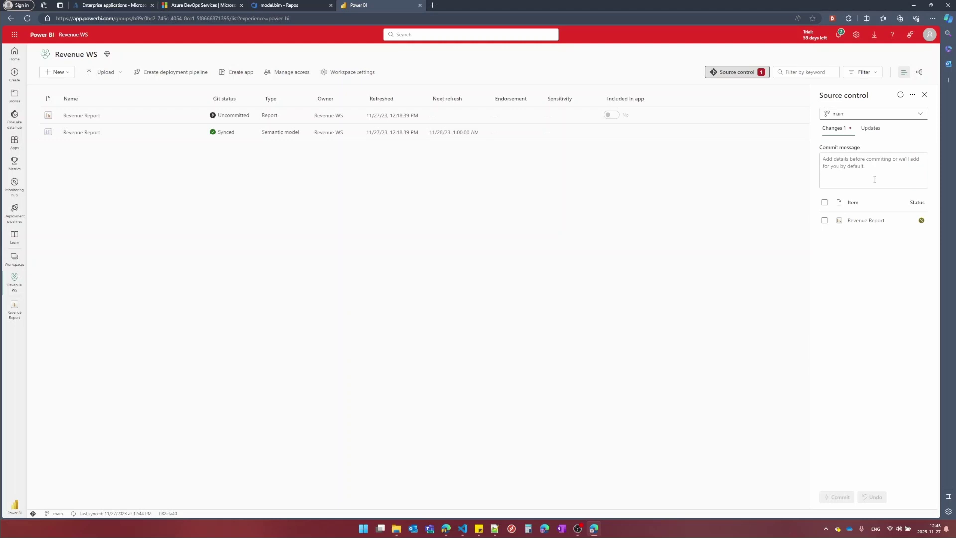
Step: Commit the Revenue Report to Git with the message 'New visual added'
click(875, 179)
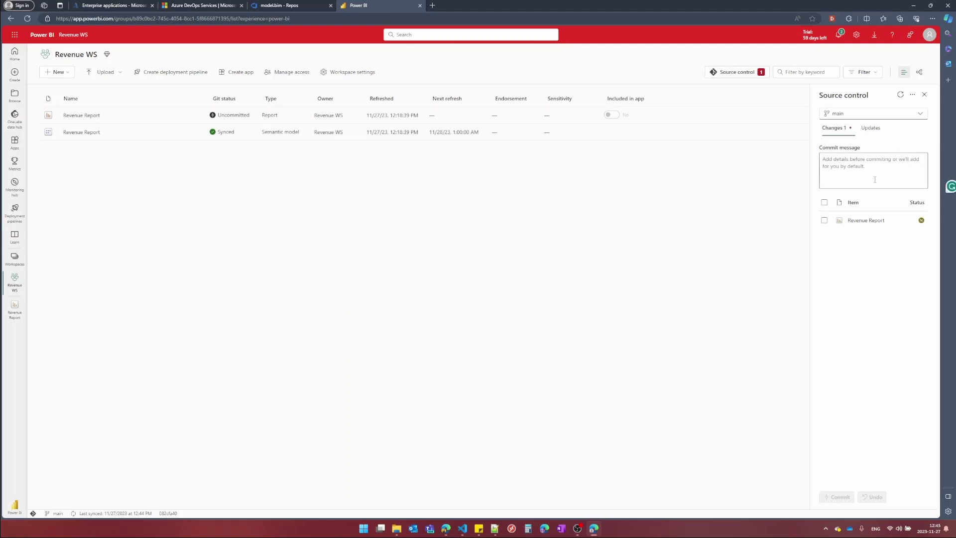
text(New visual added)
click(824, 220)
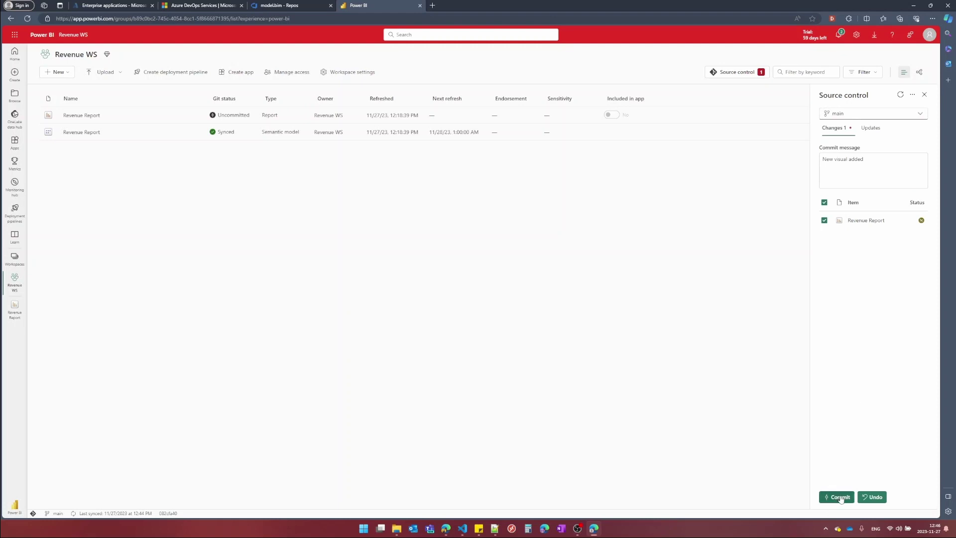
click(841, 498)
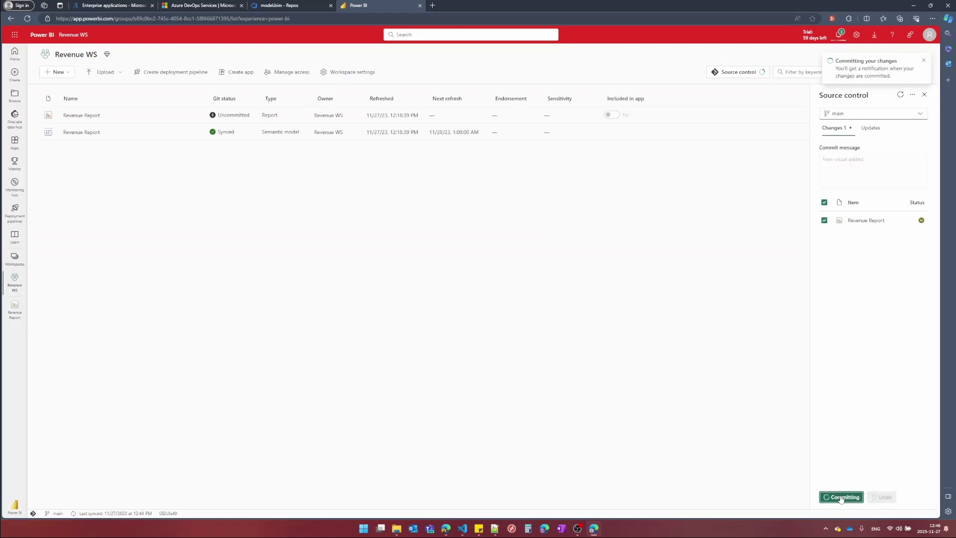
click(295, 4)
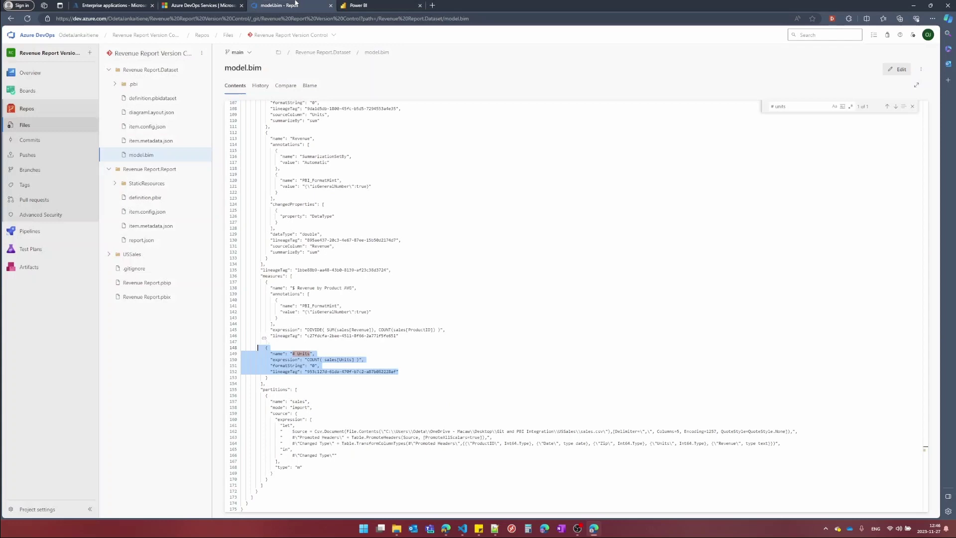
Step: Reload the model.bim page in Azure DevOps, then return to Visual Studio Code
click(27, 18)
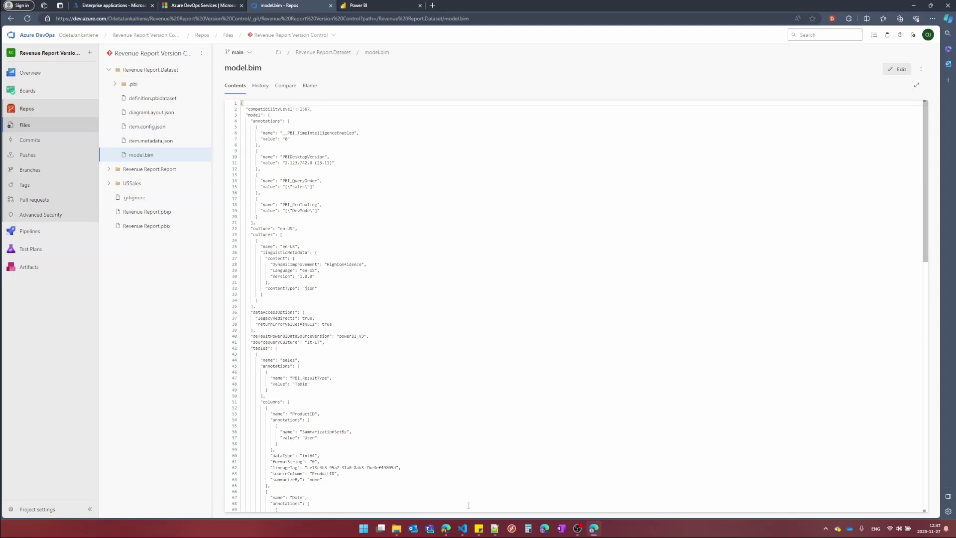
click(463, 529)
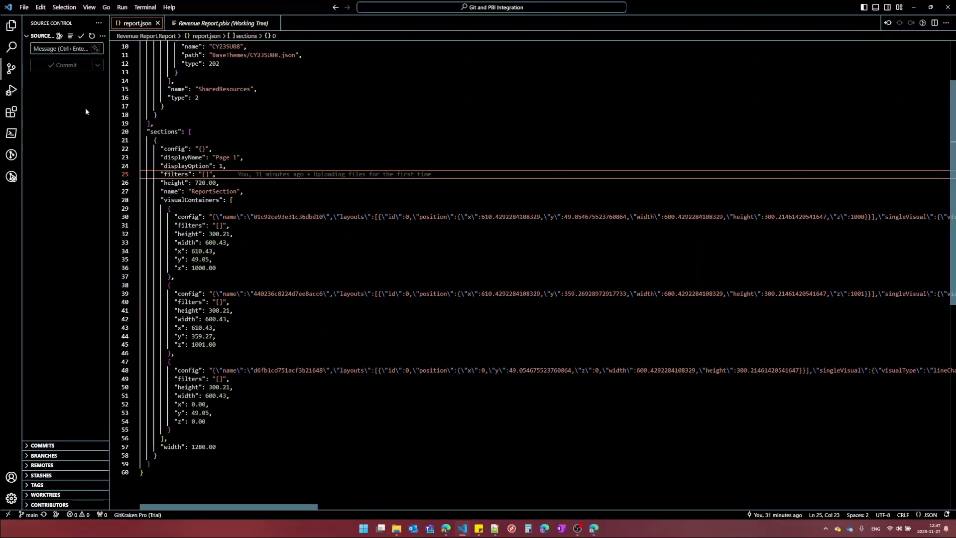
Step: View the GitLens commit graph with 'New visual added' at the top of main
key(ctrl+shift+e)
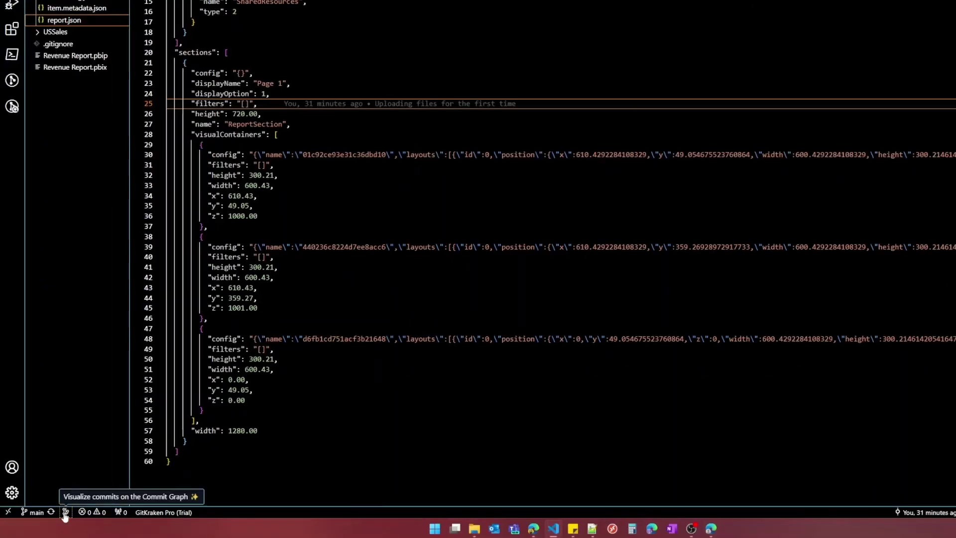
click(66, 512)
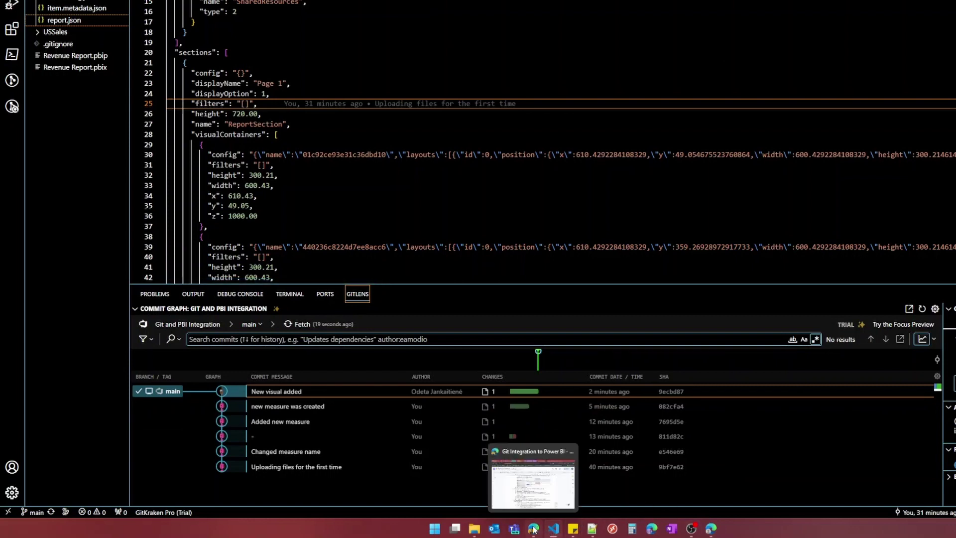
click(713, 529)
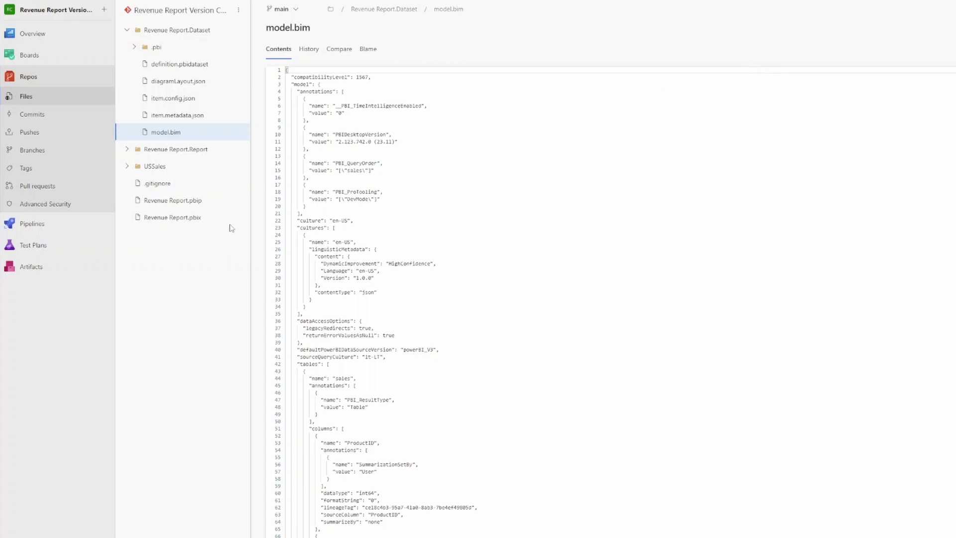
Step: Check the repository's commit history, then return to the root Files list
click(44, 118)
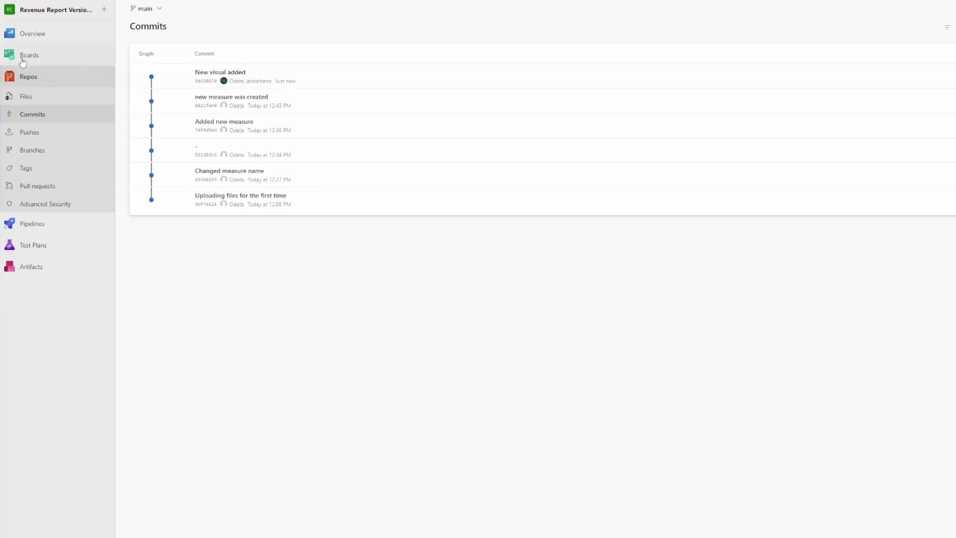
mouse_move(33, 41)
click(26, 96)
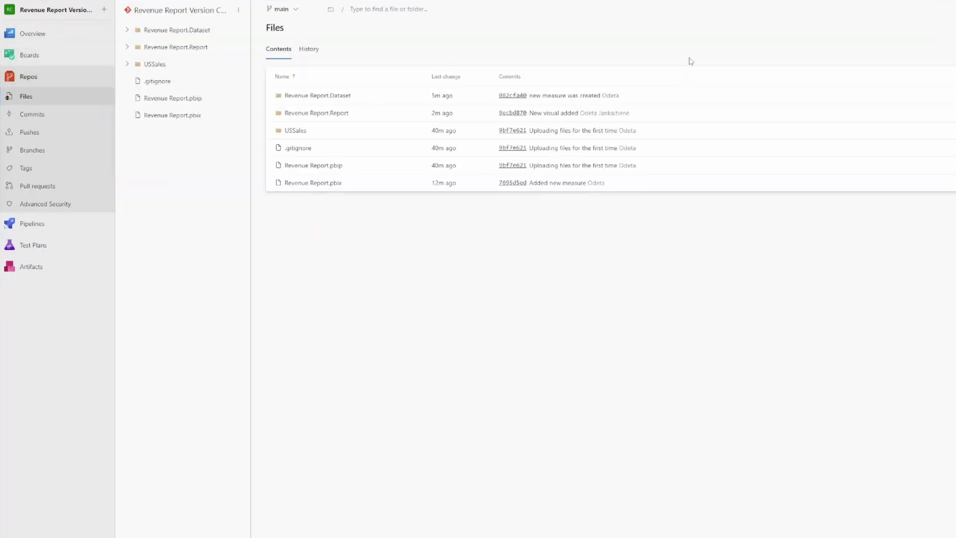